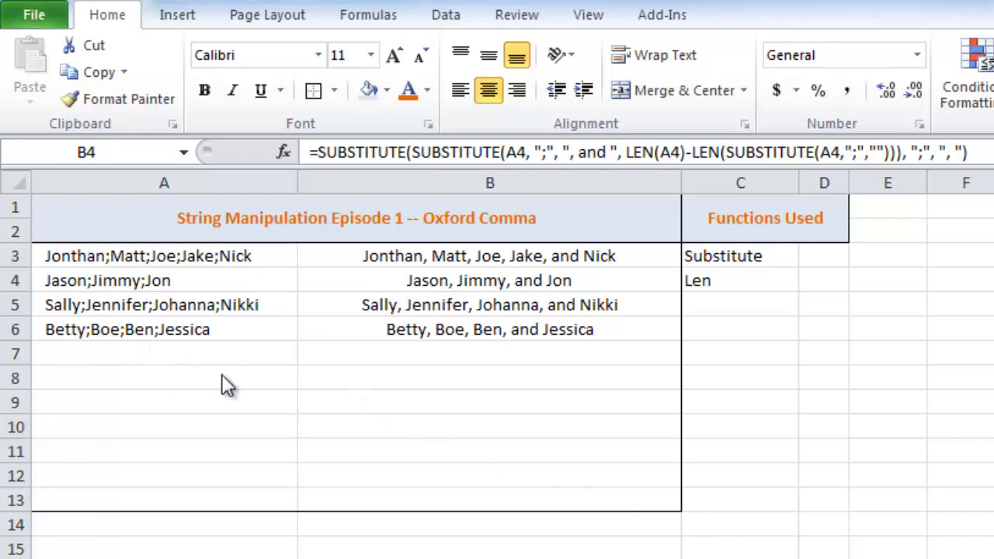
Review the semicolon name lists, the first list's finished formula, and the Substitute and Len functions
{"action": "left_click", "coordinate": [105, 329]}
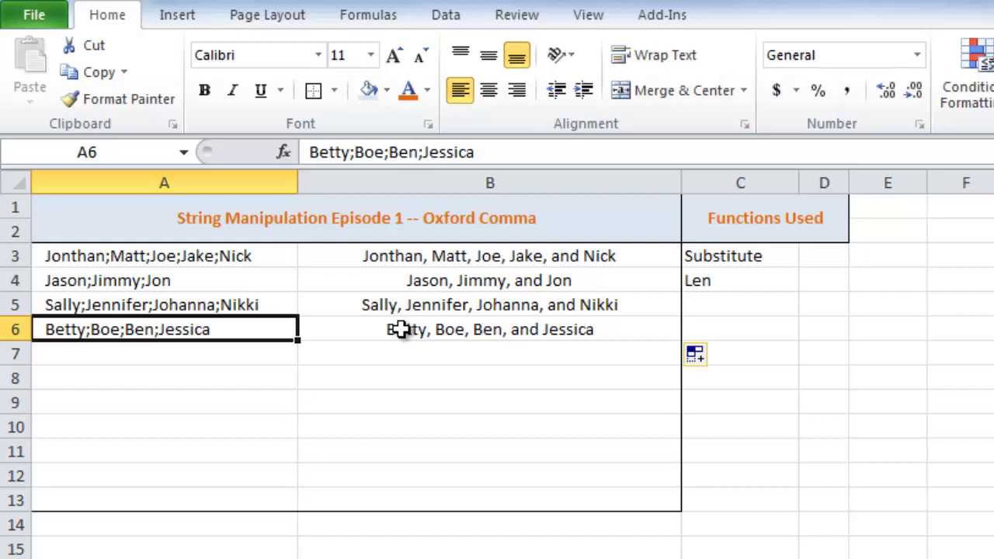
{"action": "left_click_drag", "start_coordinate": [151, 255], "coordinate": [159, 327]}
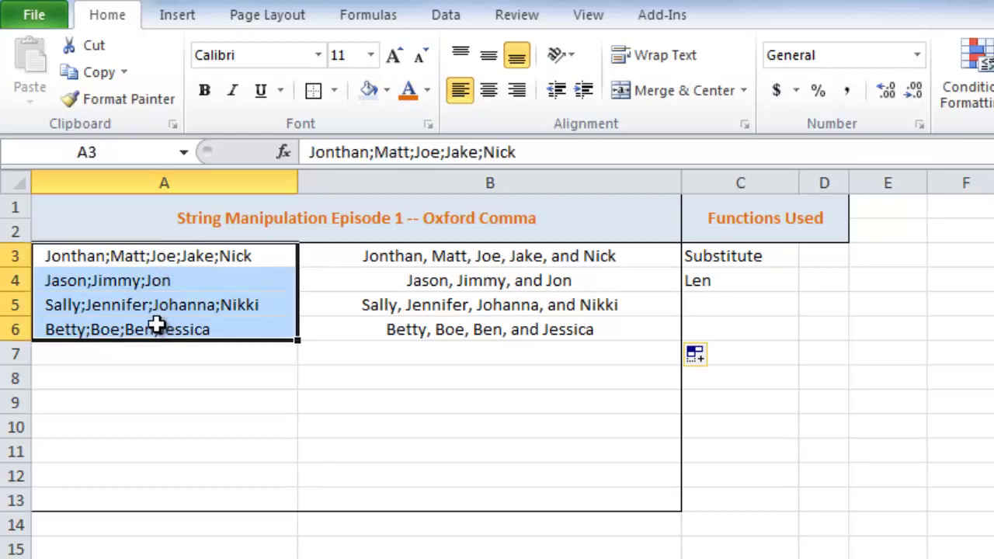
{"action": "left_click", "coordinate": [137, 329]}
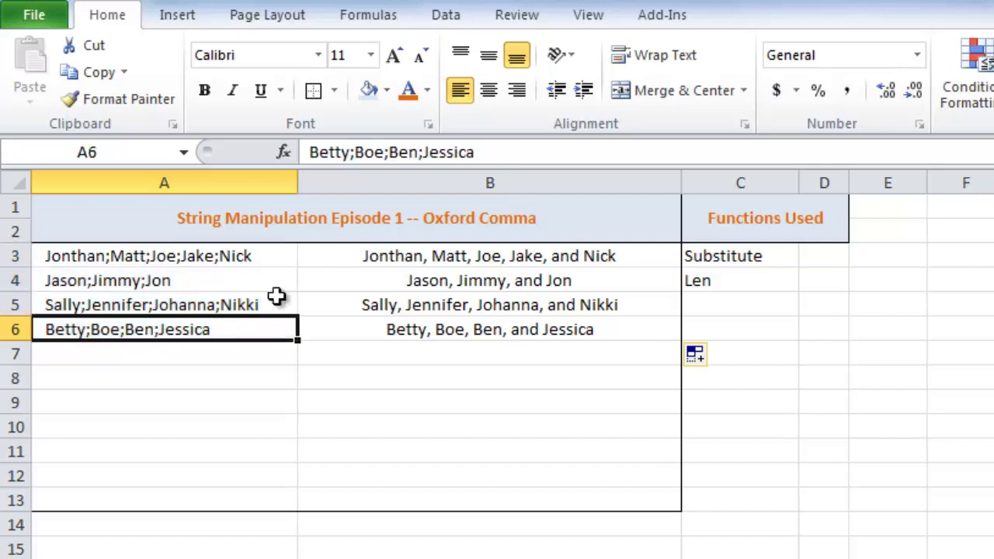
{"action": "left_click", "coordinate": [367, 261]}
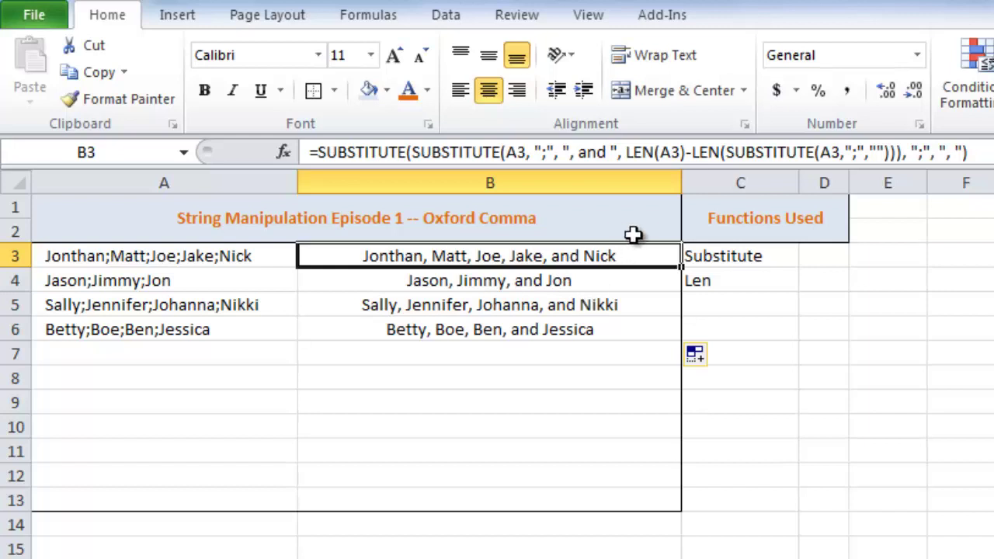
{"action": "left_click", "coordinate": [723, 260]}
{"action": "left_click", "coordinate": [725, 280]}
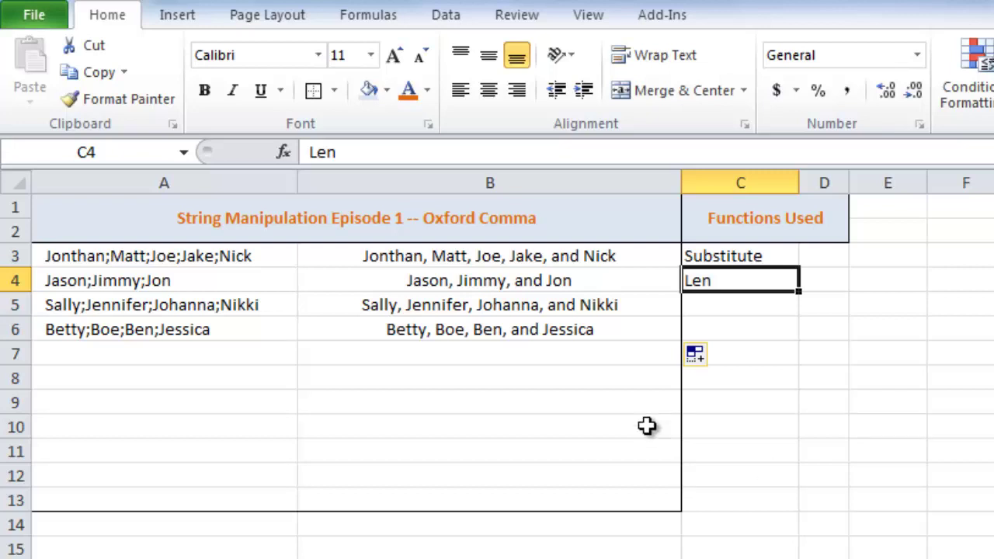
Replace A5 with jon;James;Matt and clear the formula results in B3:B8
{"action": "left_click", "coordinate": [142, 299]}
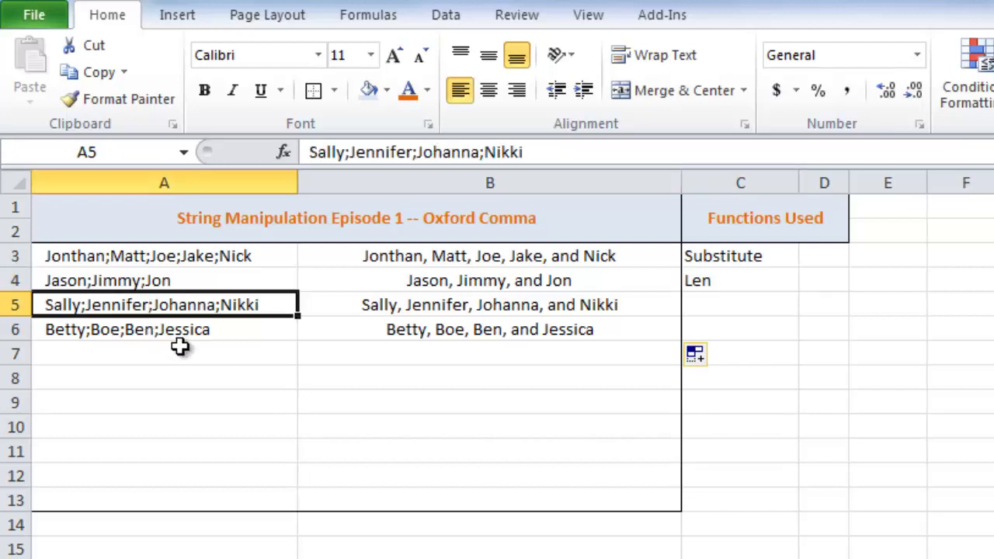
{"action": "type", "text": "jon;"}
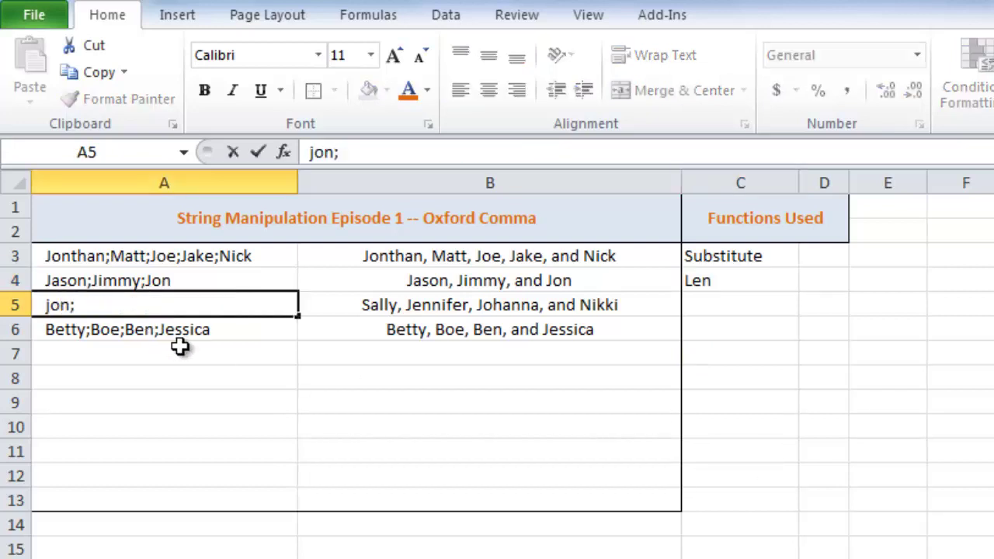
{"action": "type", "text": "James;Matt"}
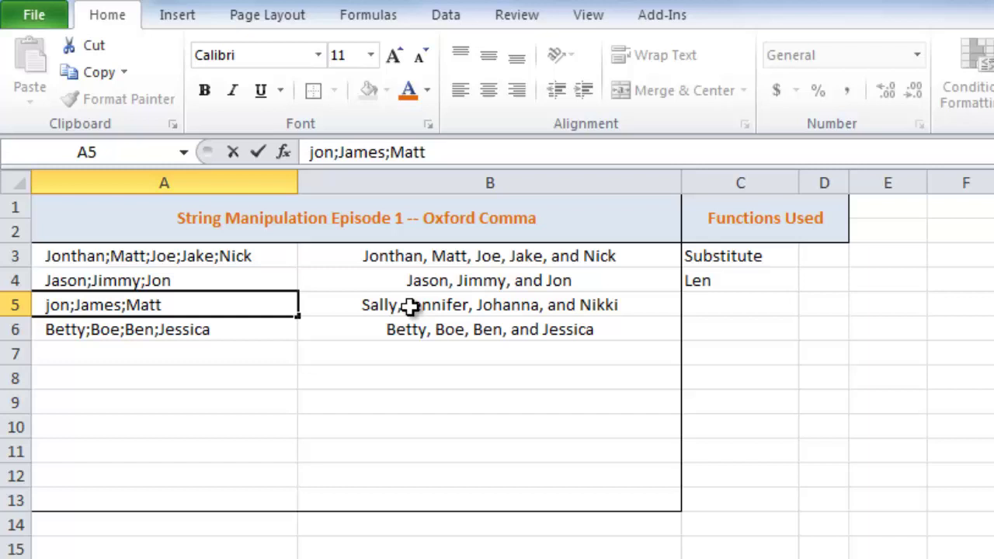
{"action": "key", "text": "Return"}
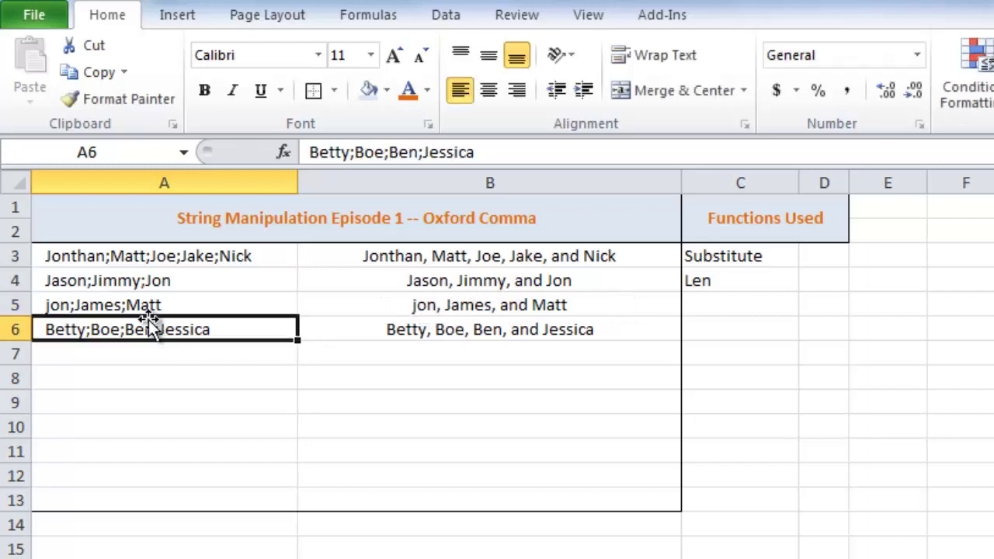
{"action": "left_click_drag", "start_coordinate": [433, 248], "coordinate": [468, 372]}
{"action": "key", "text": "Delete"}
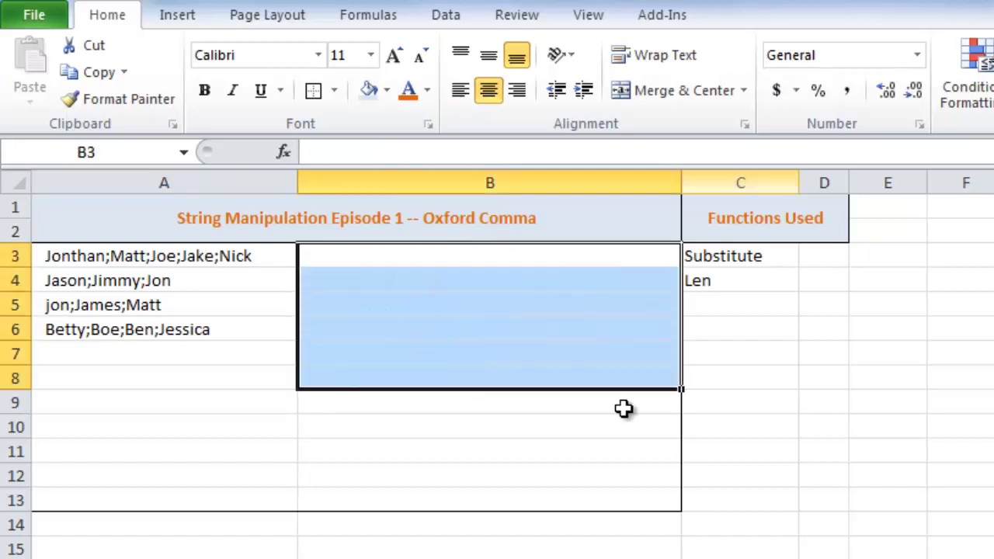
Enter =LEN(A3) in B3 to count the first list's characters
{"action": "left_click", "coordinate": [388, 251]}
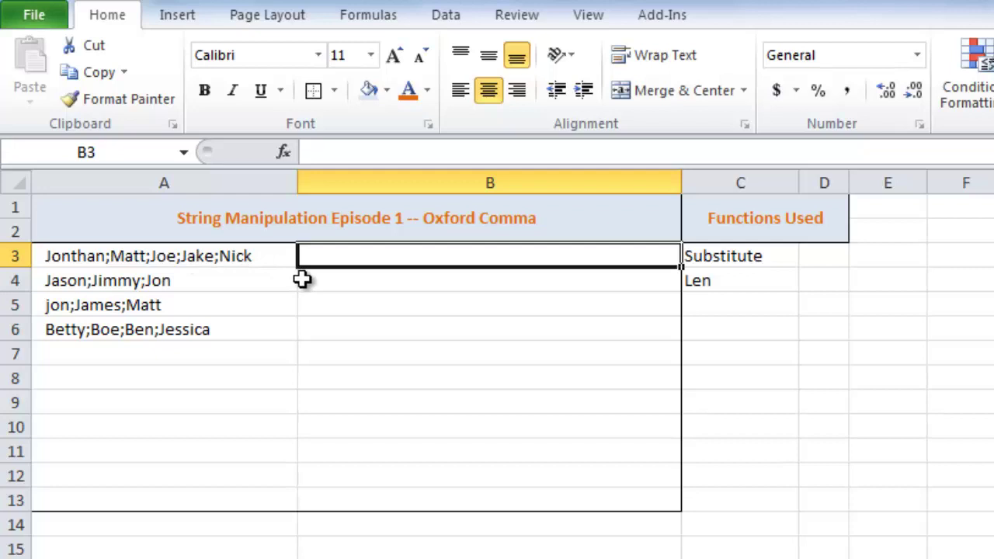
{"action": "type", "text": "=len"}
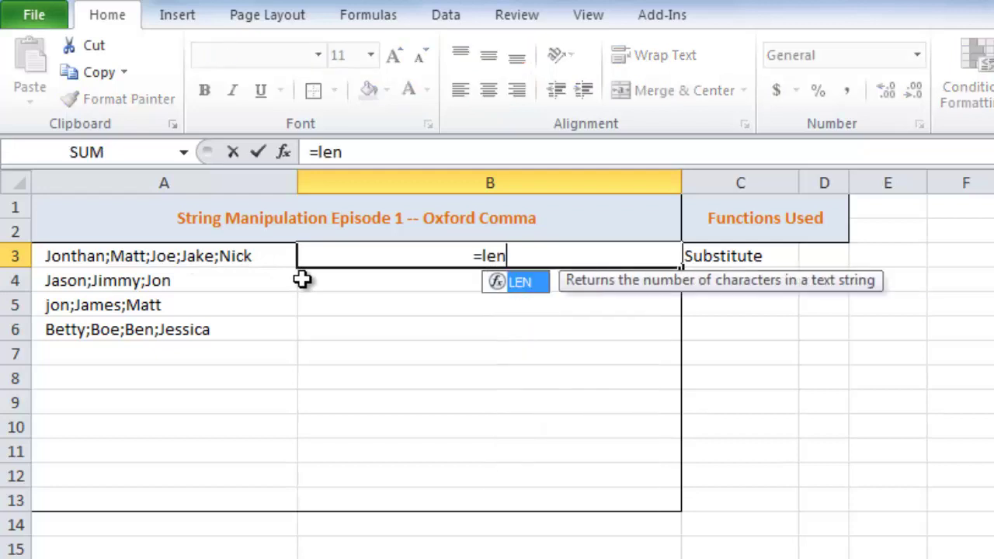
{"action": "key", "text": "Tab"}
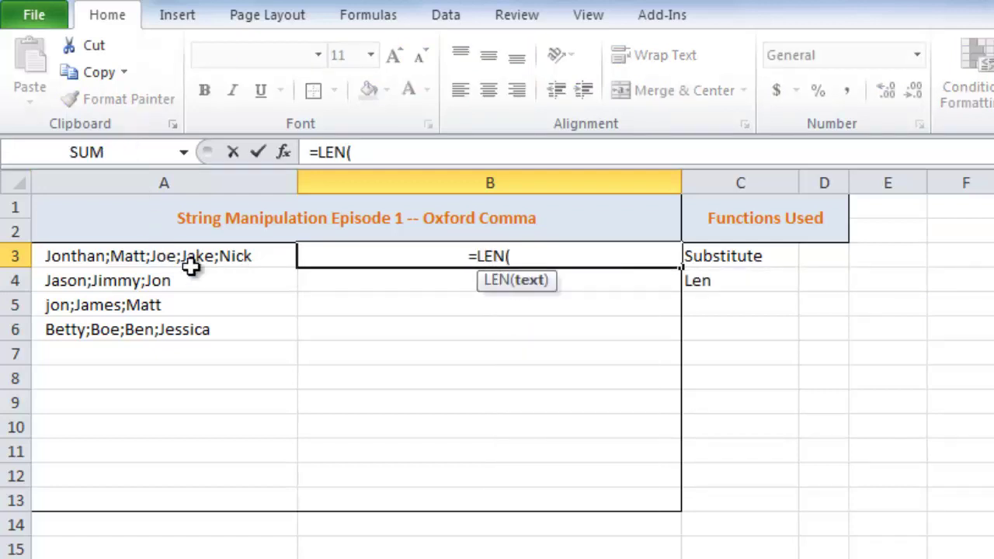
{"action": "left_click", "coordinate": [144, 257]}
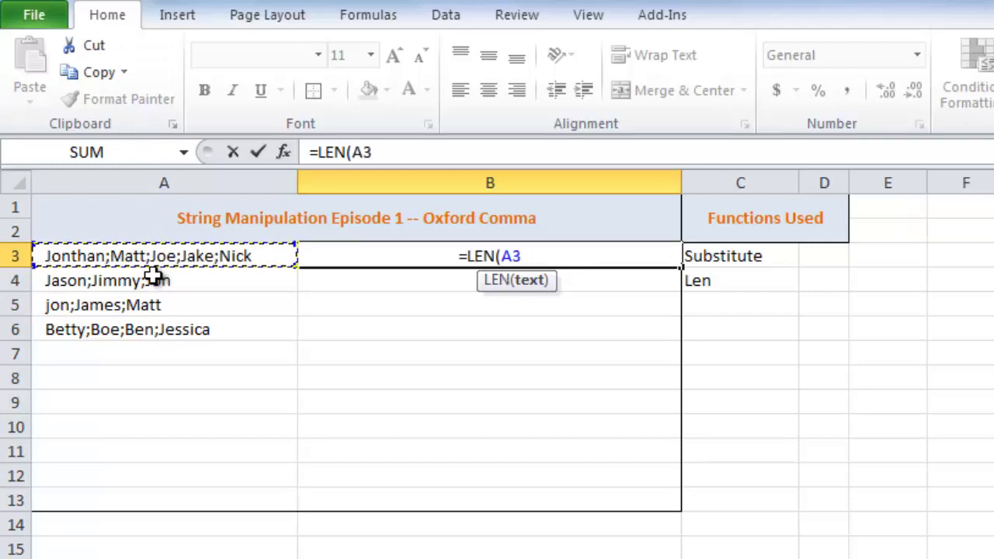
{"action": "type", "text": ")"}
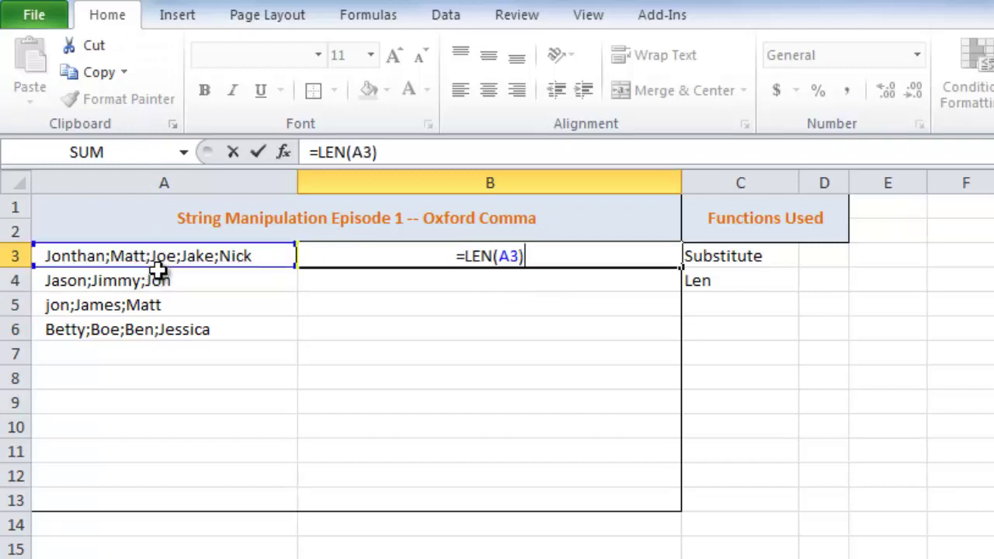
{"action": "key", "text": "Return"}
Recheck B3's =LEN(A3) formula, which returns 26, against the list in A3
{"action": "left_click", "coordinate": [500, 259]}
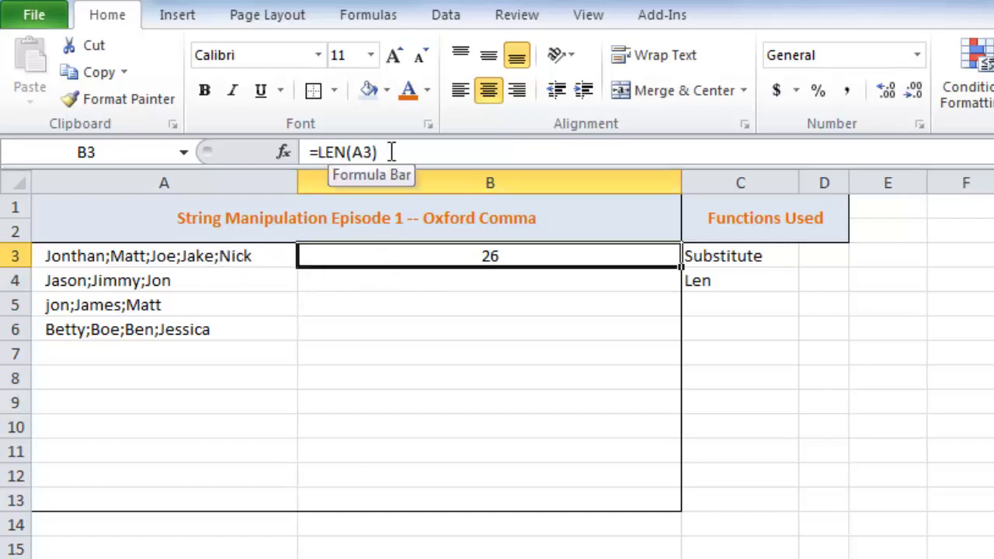
{"action": "double_click", "coordinate": [432, 260]}
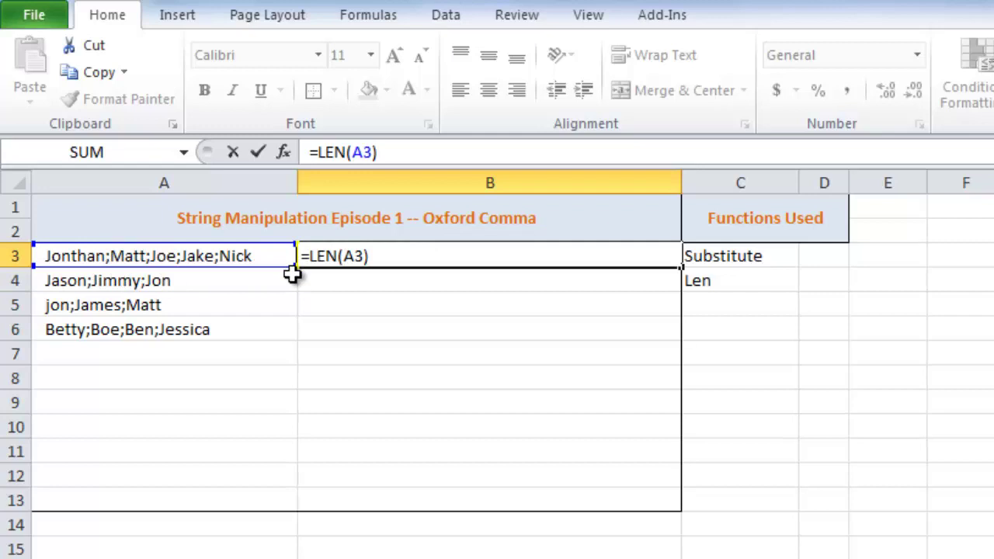
{"action": "key", "text": "Return"}
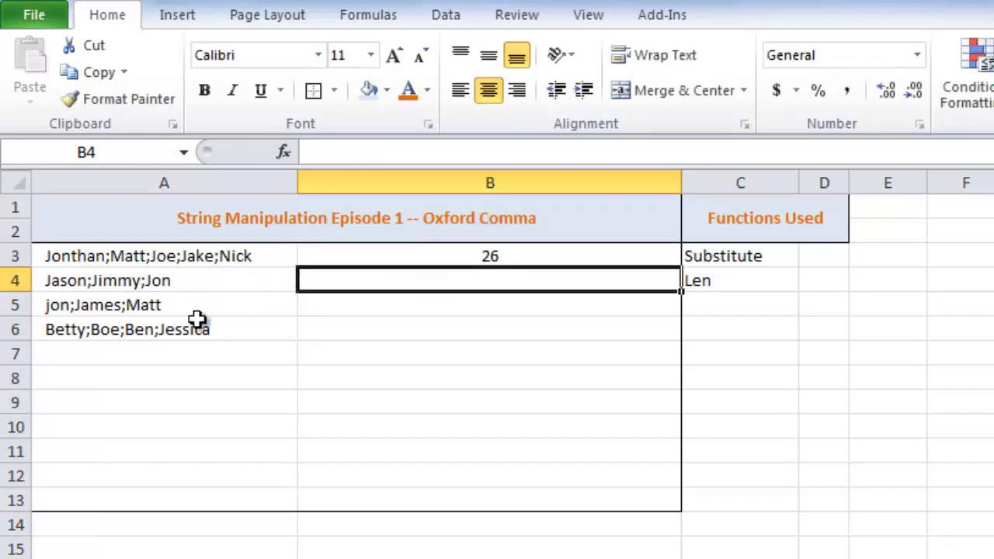
{"action": "left_click", "coordinate": [122, 256]}
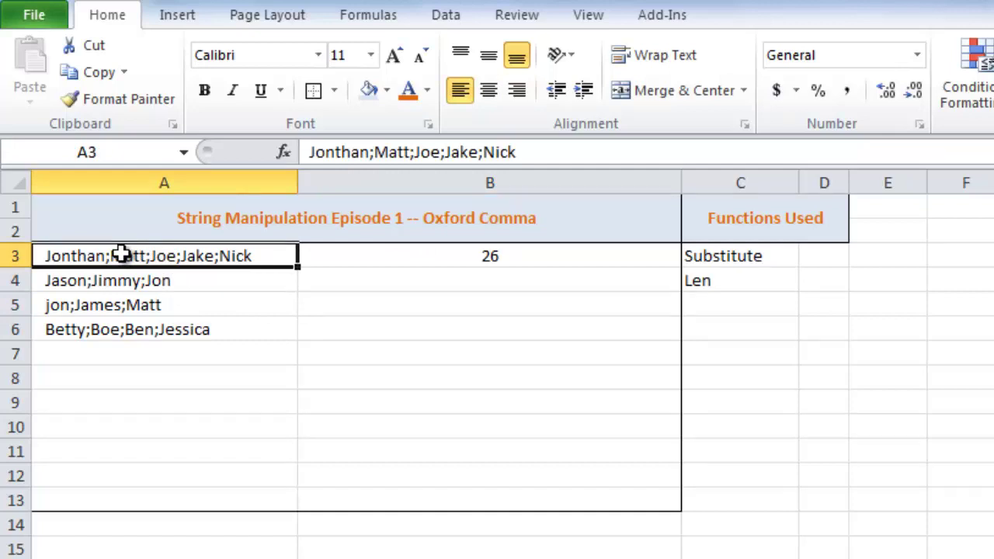
{"action": "left_click", "coordinate": [487, 256]}
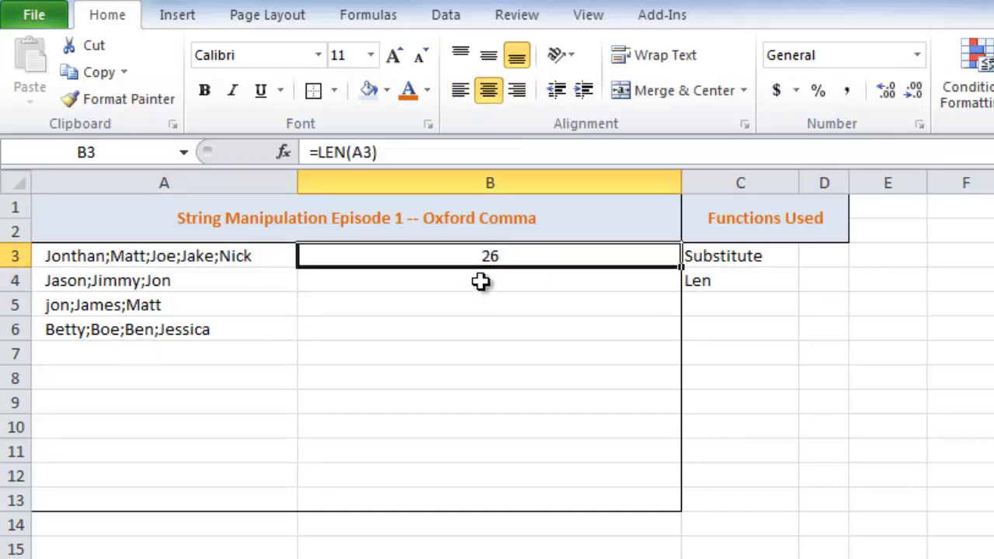
Enter =SUBSTITUTE(A3,";","") in B4 to strip the semicolons from A3
{"action": "left_click", "coordinate": [175, 399]}
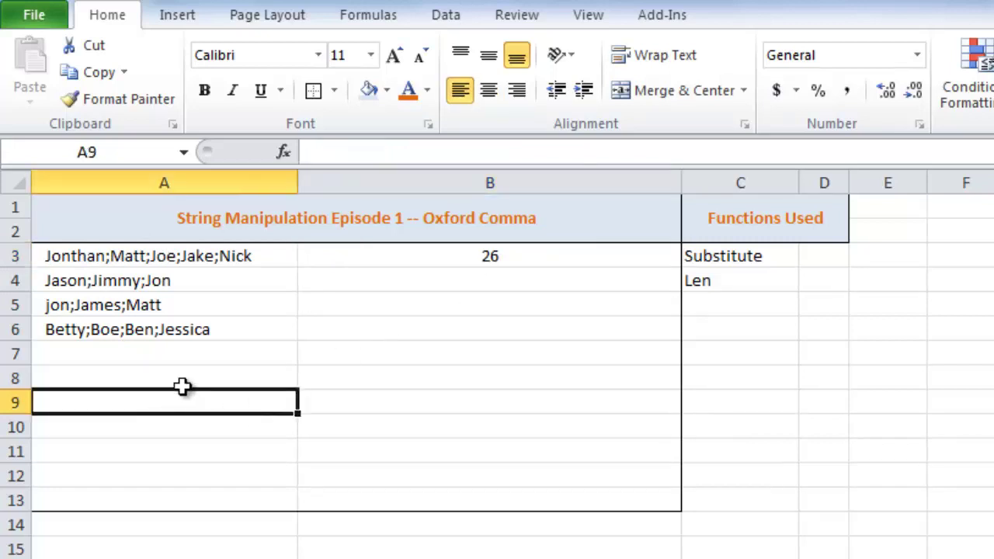
{"action": "left_click", "coordinate": [183, 378]}
{"action": "left_click", "coordinate": [488, 279]}
{"action": "type", "text": "="}
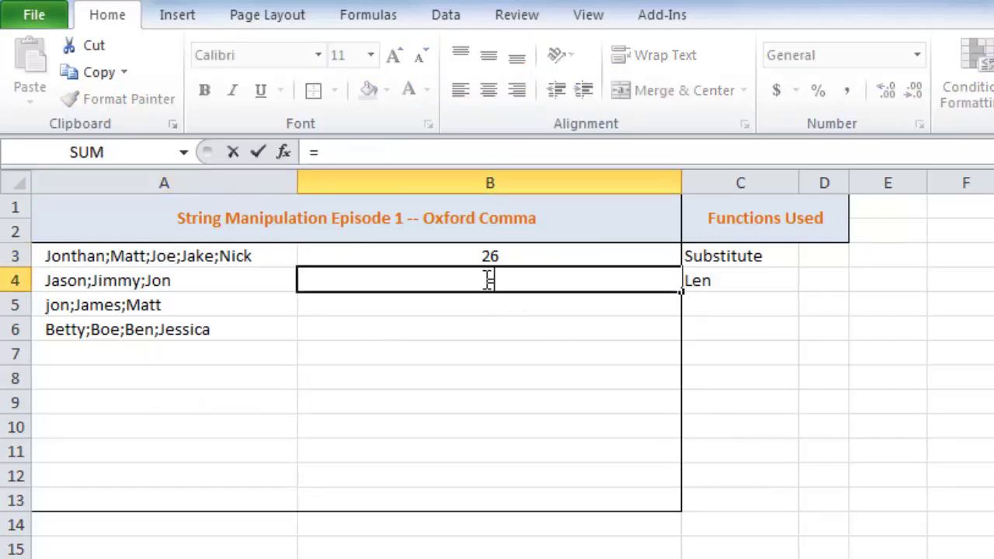
{"action": "type", "text": "subst"}
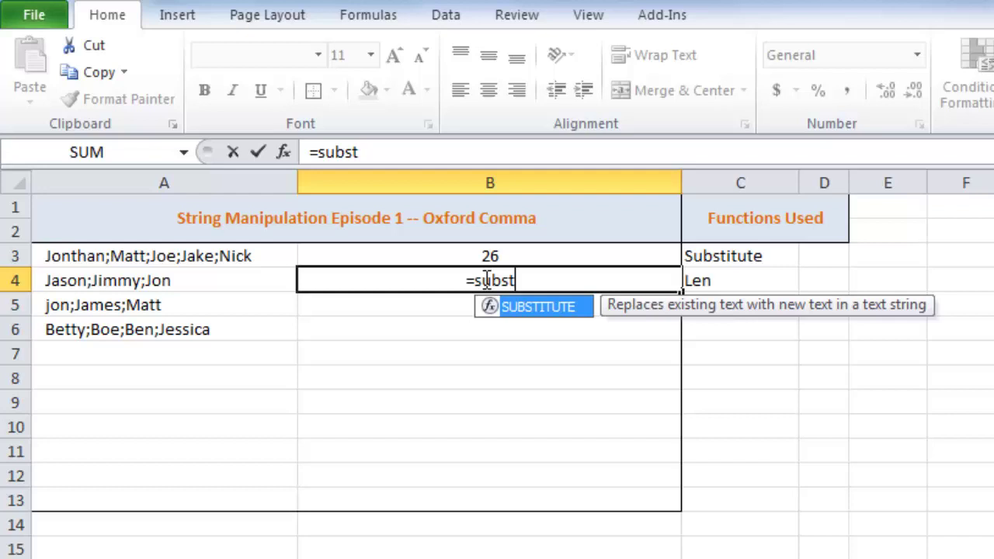
{"action": "key", "text": "Tab"}
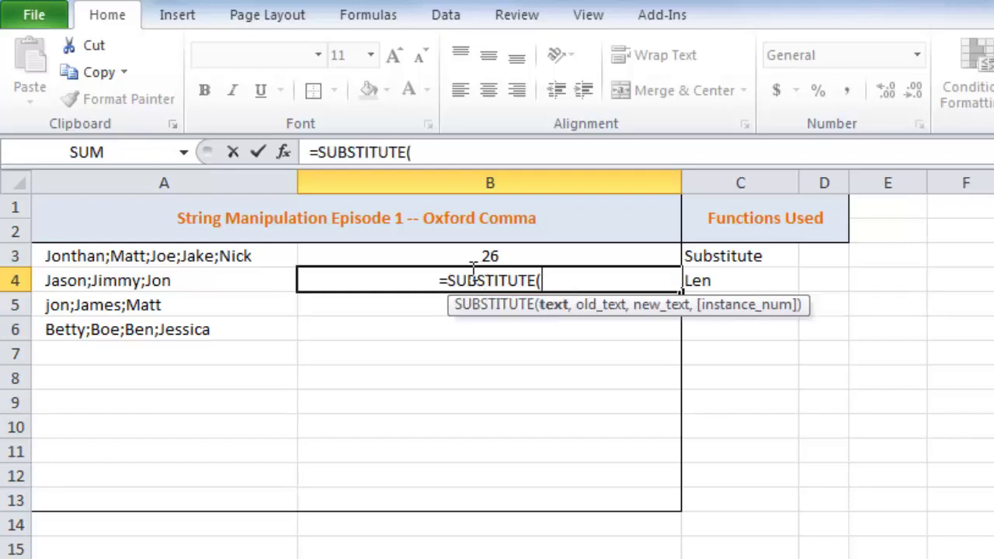
{"action": "left_click", "coordinate": [156, 256]}
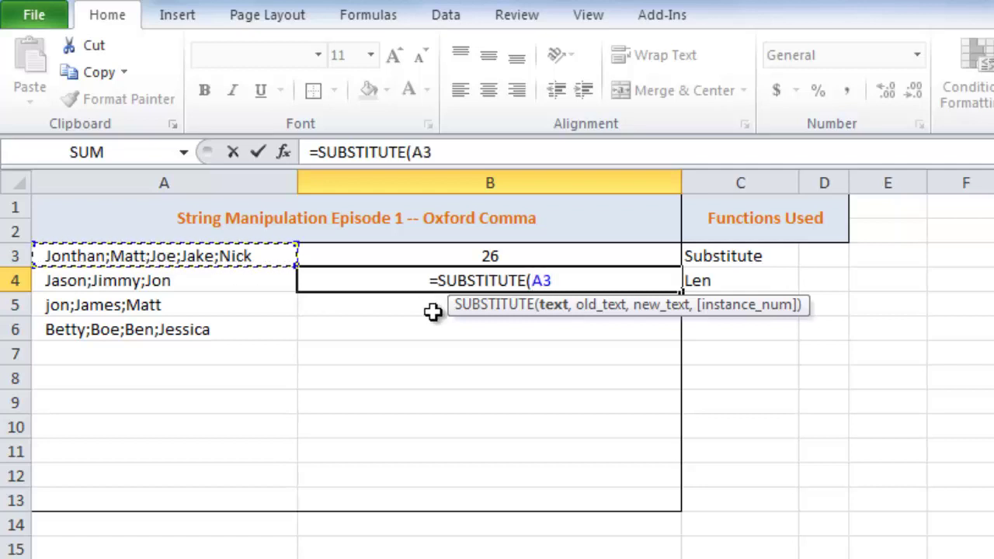
{"action": "type", "text": ","}
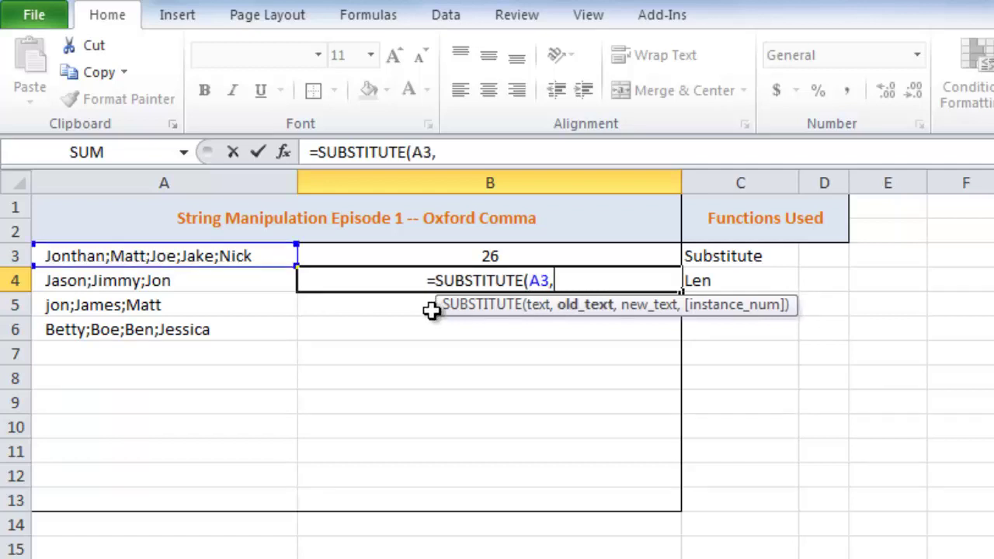
{"action": "type", "text": "\";"}
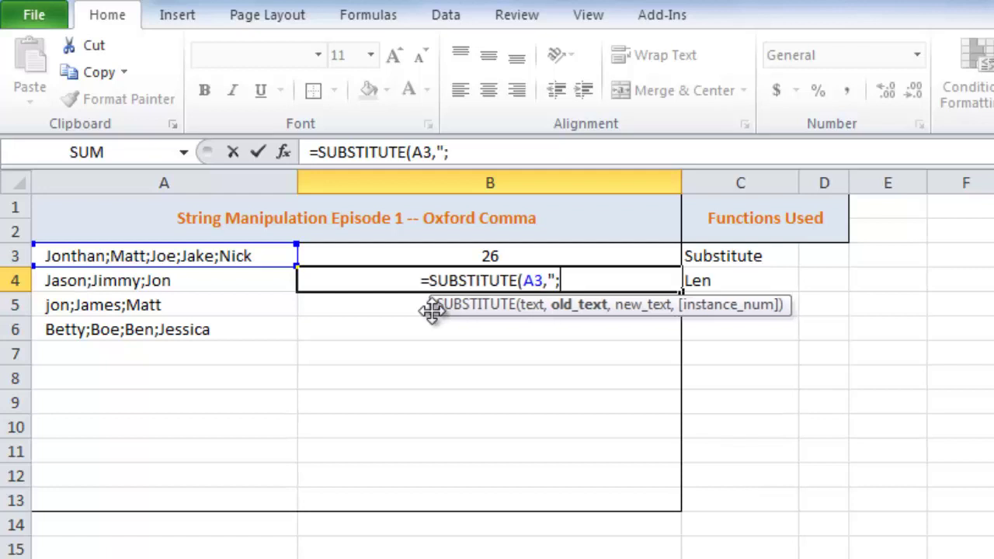
{"action": "type", "text": "\","}
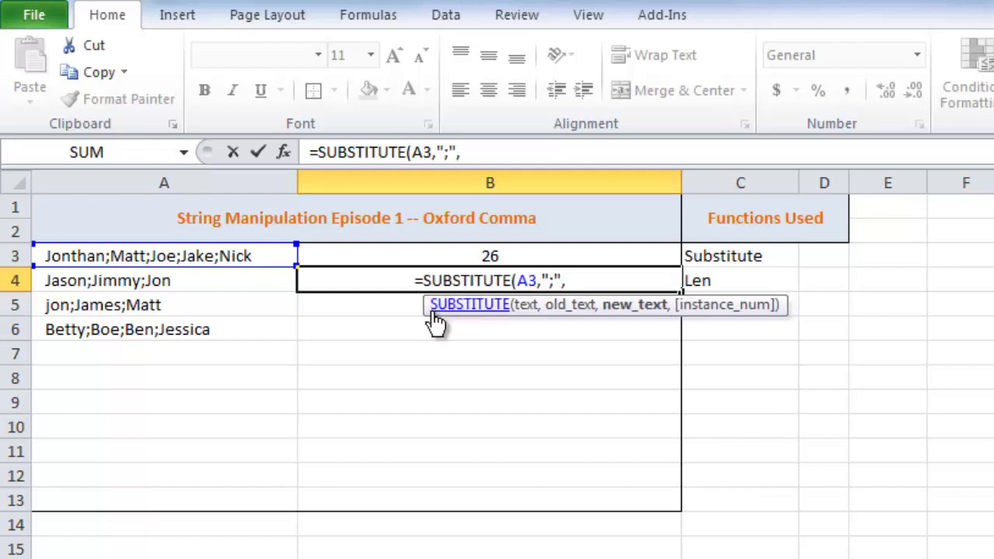
{"action": "type", "text": " \"\""}
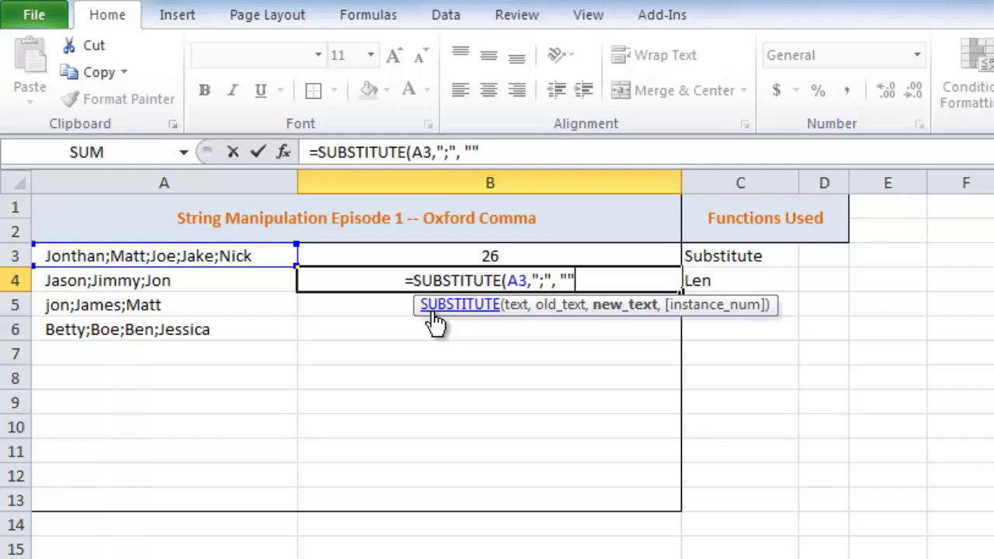
{"action": "type", "text": ")"}
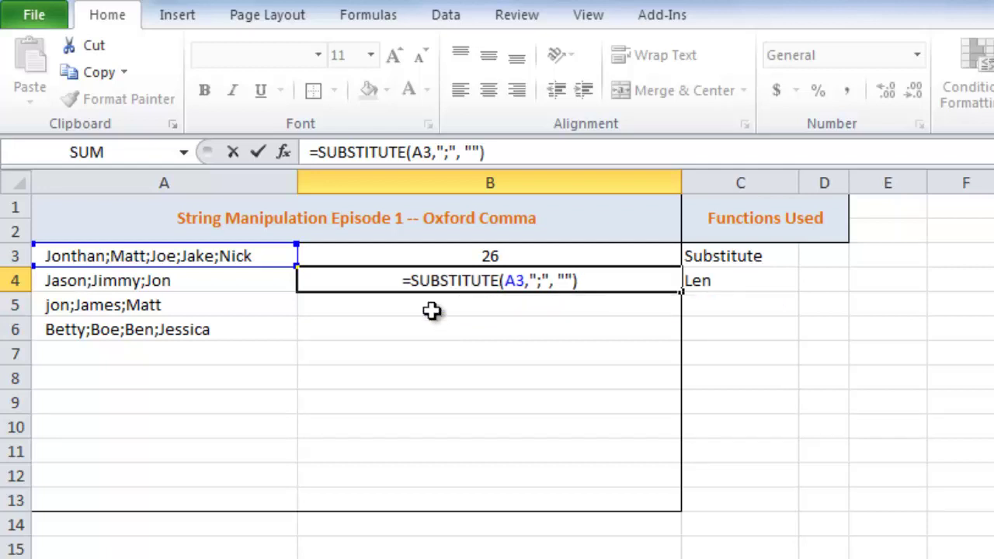
{"action": "key", "text": "Return"}
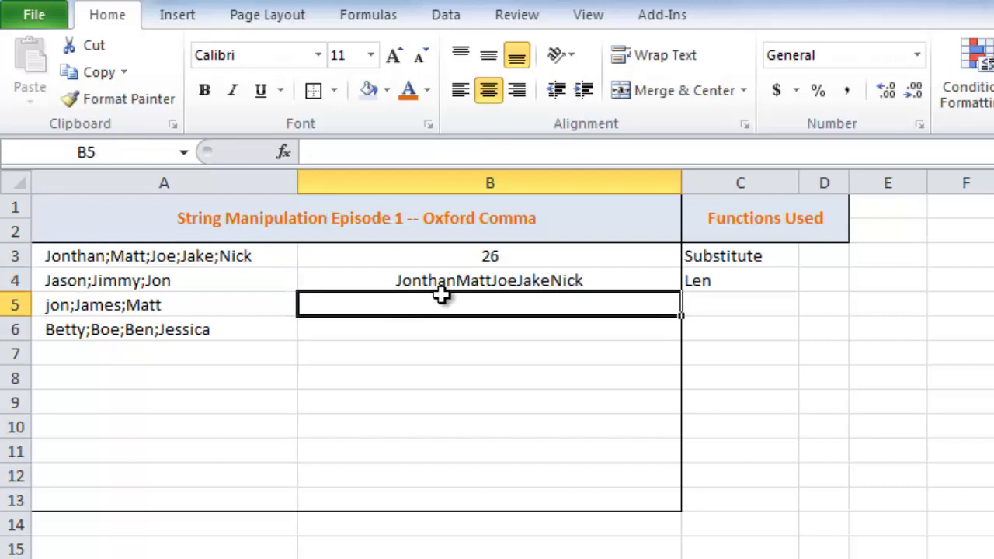
Wrap B4's formula in LEN so it returns 22
{"action": "left_click", "coordinate": [440, 286]}
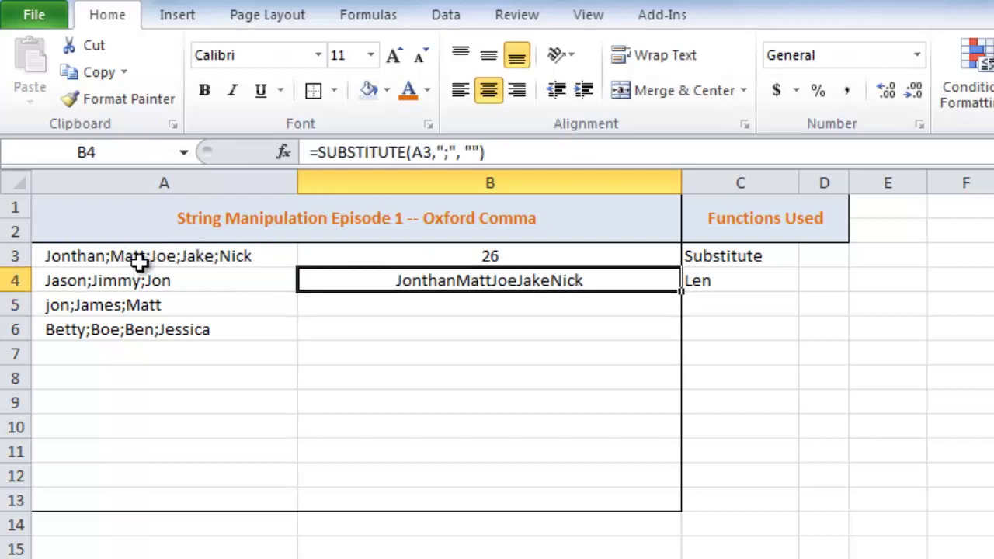
{"action": "left_click", "coordinate": [314, 152]}
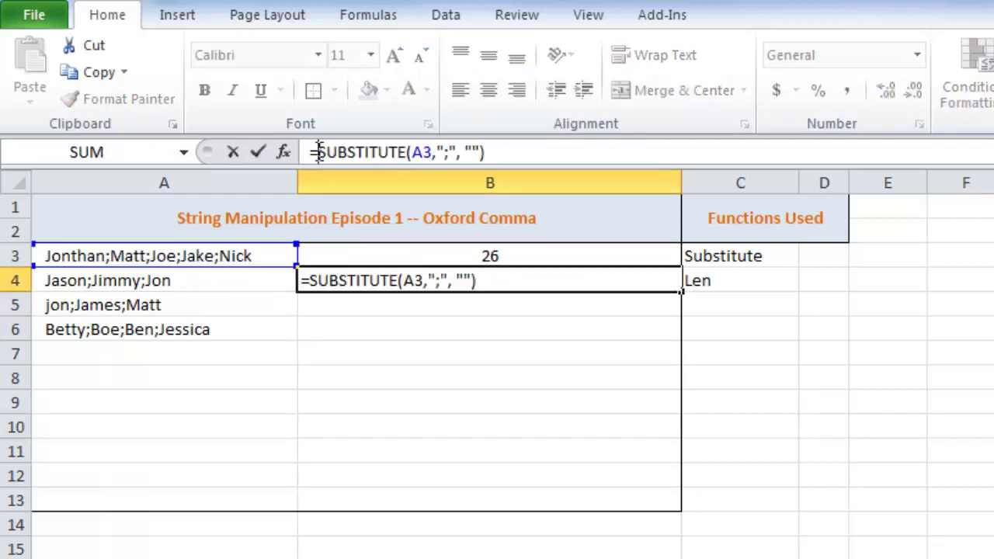
{"action": "type", "text": "len("}
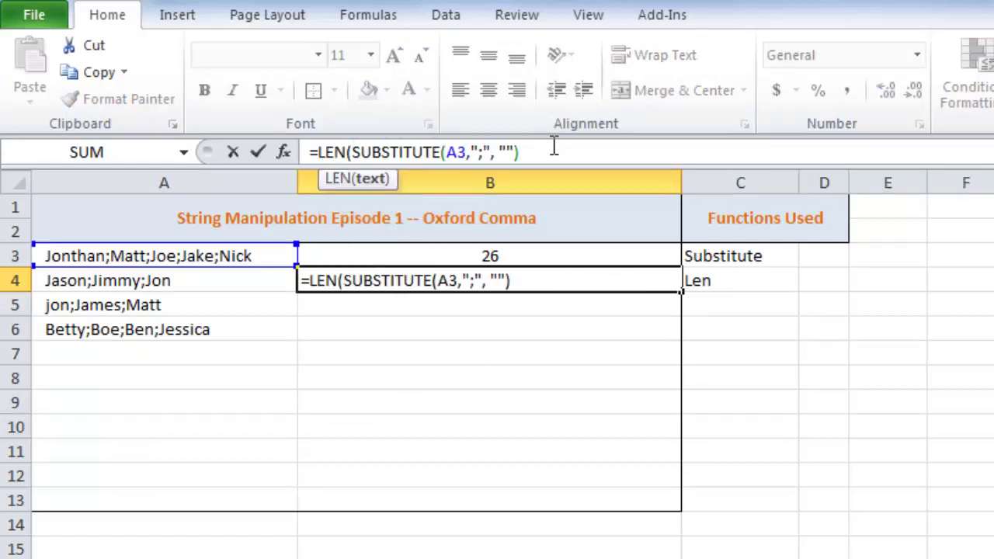
{"action": "key", "text": "Return"}
{"action": "left_click", "coordinate": [528, 280]}
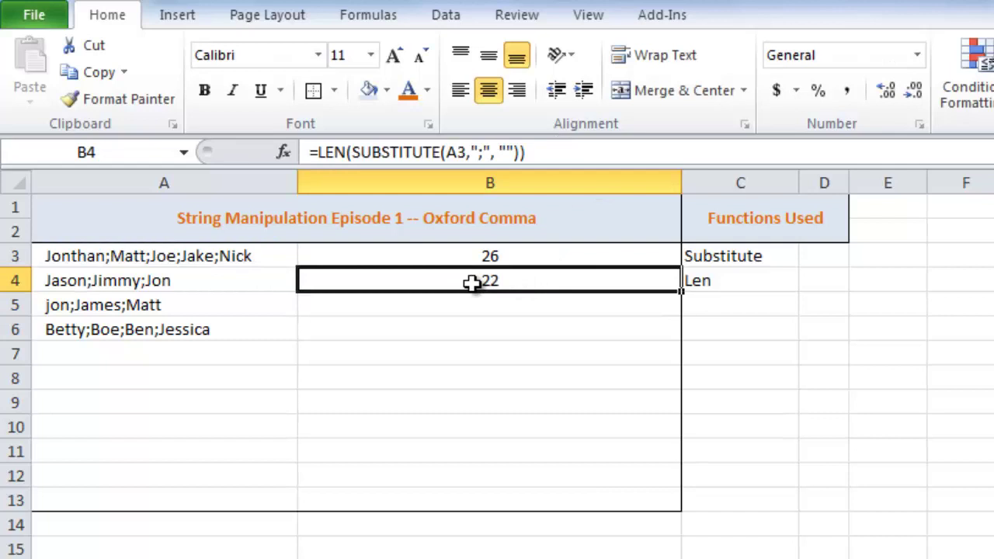
Copy the LEN(SUBSTITUTE(A3,";","")) formula text from B4
{"action": "left_click", "coordinate": [497, 256]}
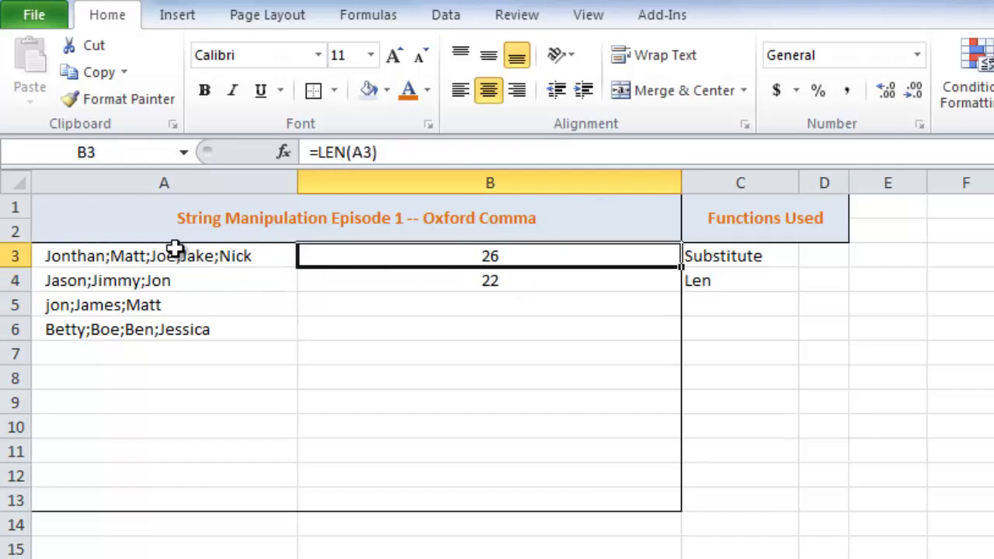
{"action": "left_click", "coordinate": [457, 286]}
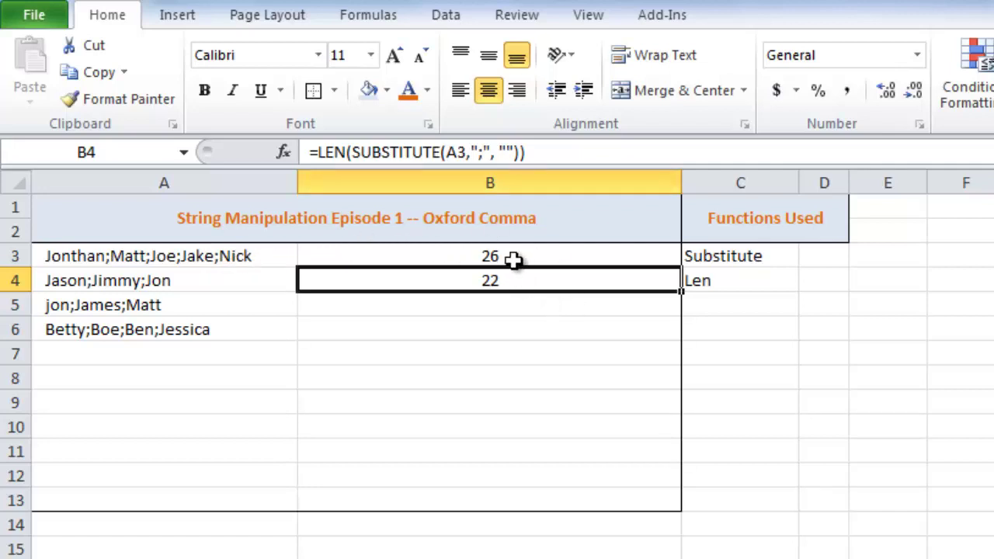
{"action": "left_click", "coordinate": [511, 263]}
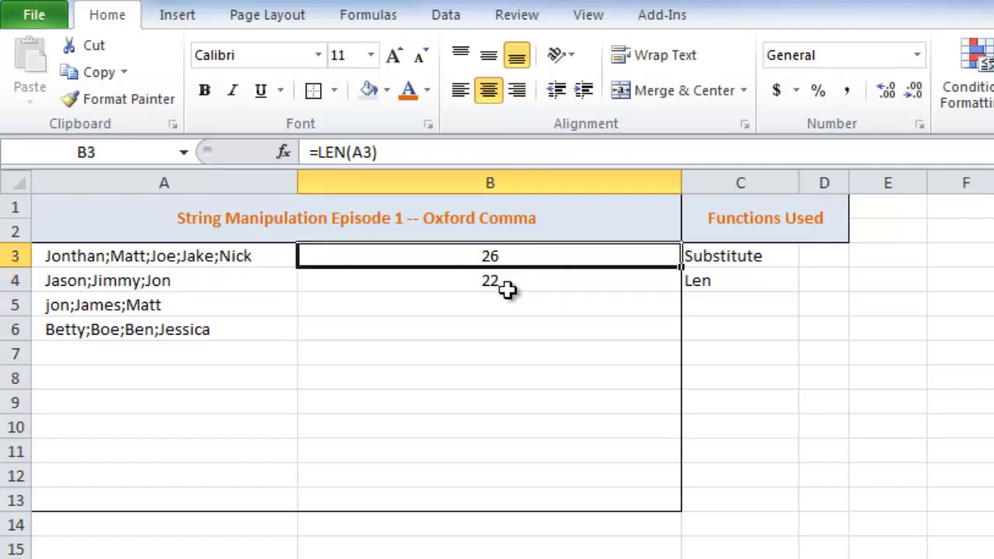
{"action": "left_click", "coordinate": [508, 284]}
{"action": "left_click_drag", "start_coordinate": [576, 153], "coordinate": [244, 111]}
{"action": "key", "text": "ctrl+c"}
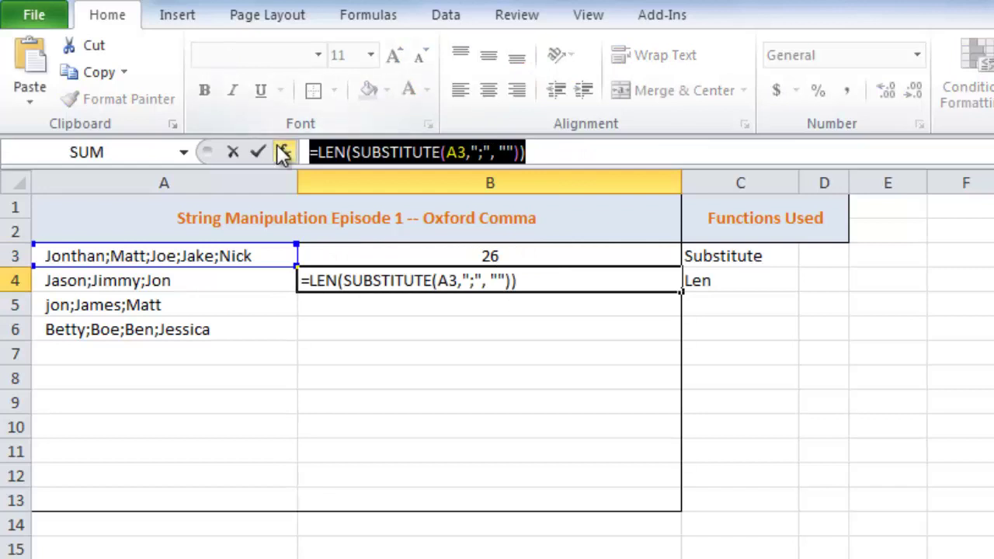
{"action": "key", "text": "Escape"}
Make B3 =LEN(A3)-LEN(SUBSTITUTE(A3,";","")), returning 4 semicolons
{"action": "key", "text": "Up"}
{"action": "left_click", "coordinate": [422, 153]}
{"action": "type", "text": "-"}
{"action": "key", "text": "ctrl+v"}
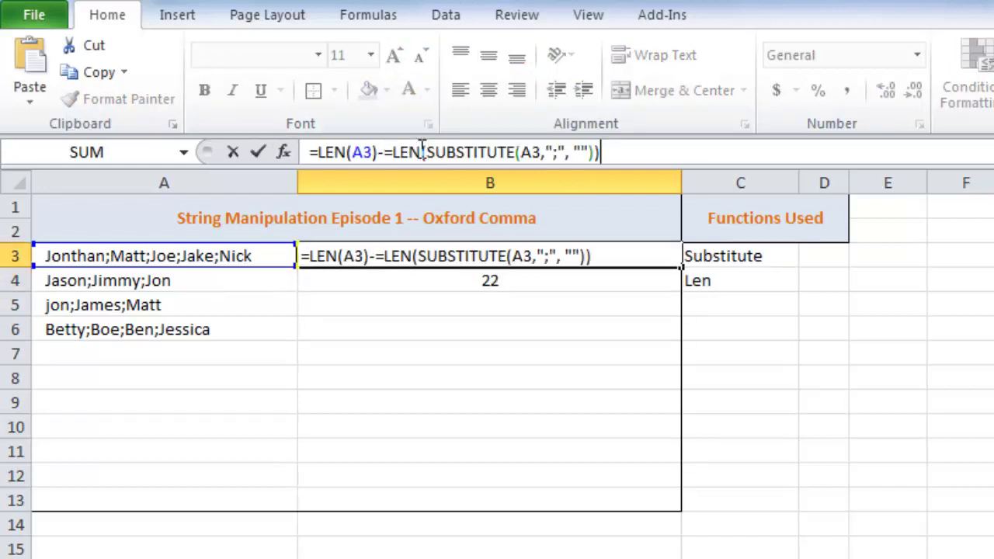
{"action": "left_click", "coordinate": [394, 152]}
{"action": "key", "text": "BackSpace"}
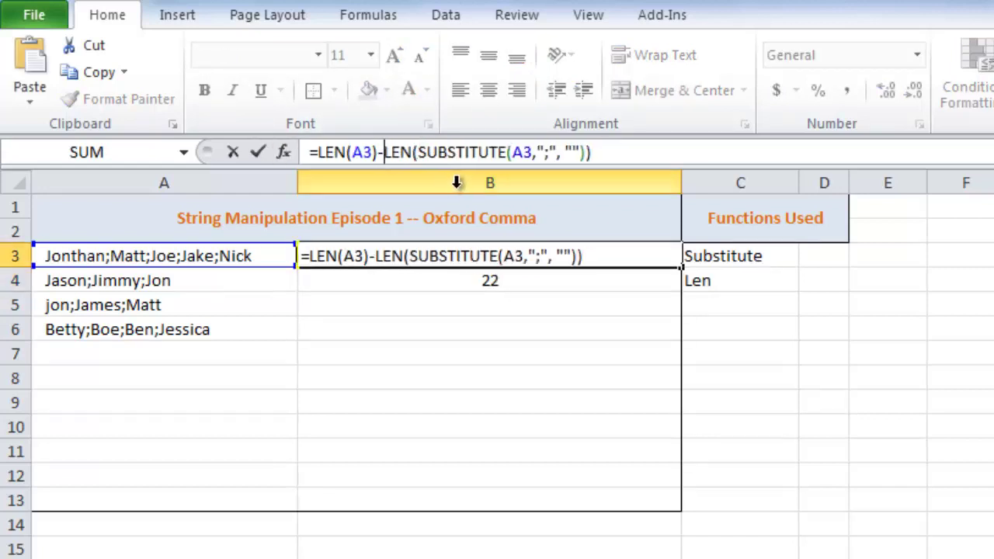
{"action": "key", "text": "Return"}
Delete the leftover helper formula from B4
{"action": "left_click", "coordinate": [489, 255]}
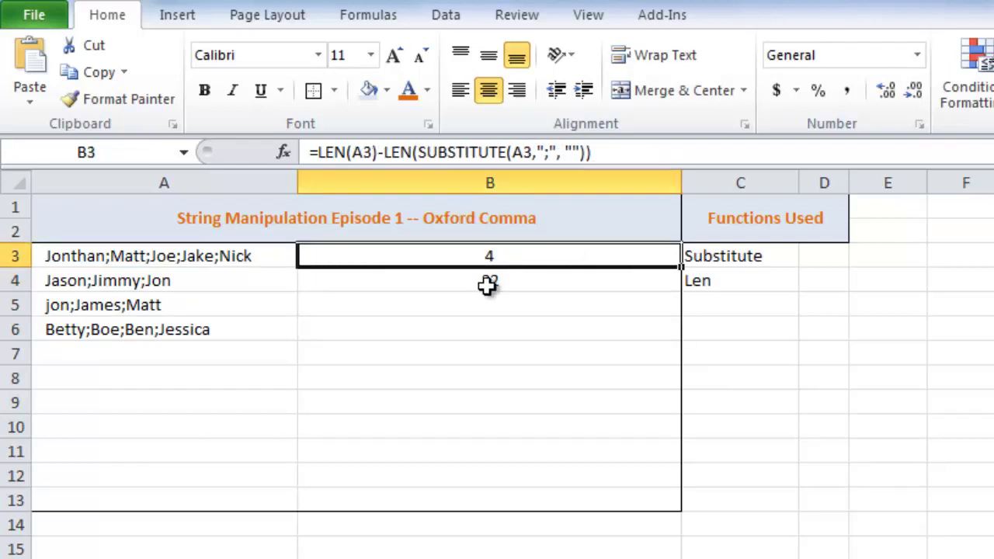
{"action": "left_click", "coordinate": [487, 283]}
{"action": "key", "text": "Delete"}
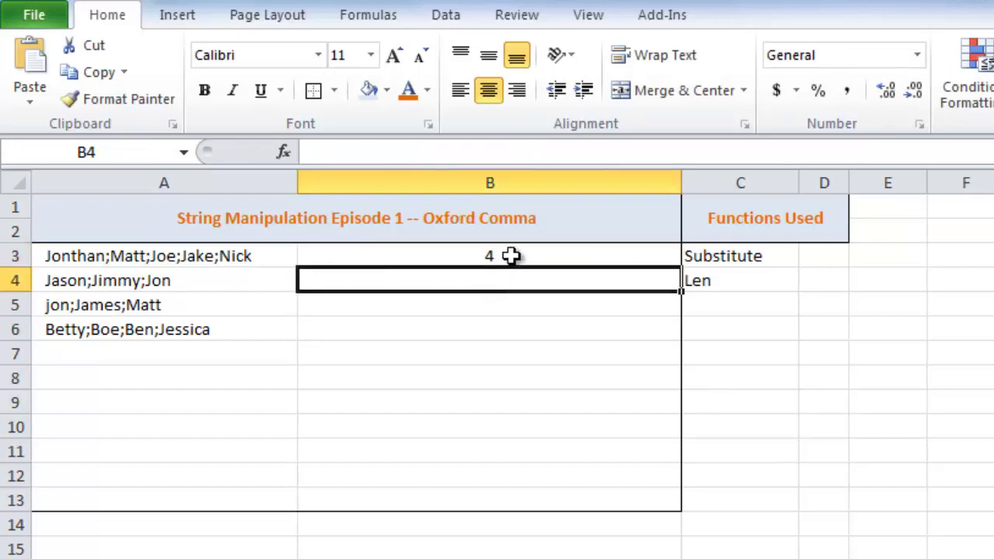
{"action": "left_click", "coordinate": [506, 254]}
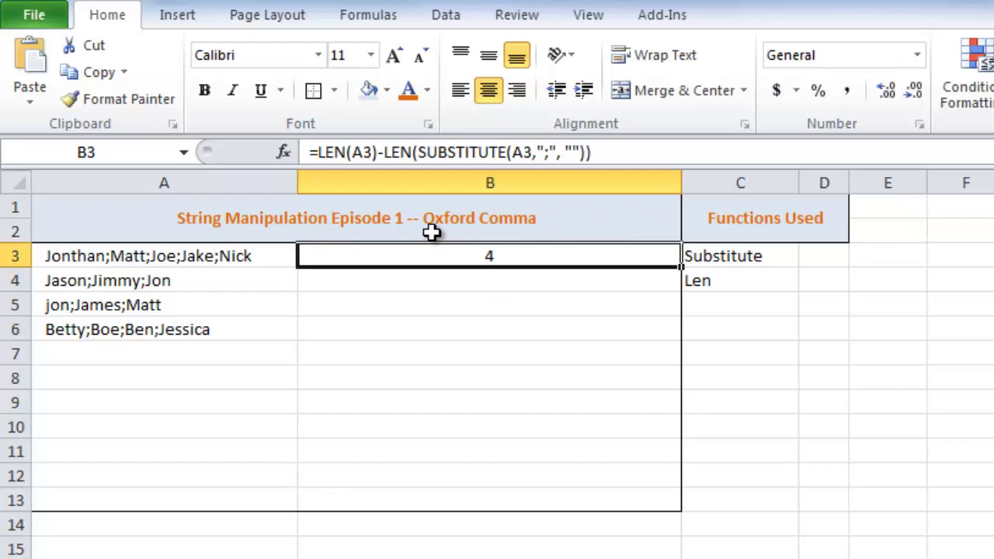
Start rewriting B3 as =SUBSTITUTE(A3, ";", ", and", …), with the semicolon count as the instance number
{"action": "left_click", "coordinate": [318, 152]}
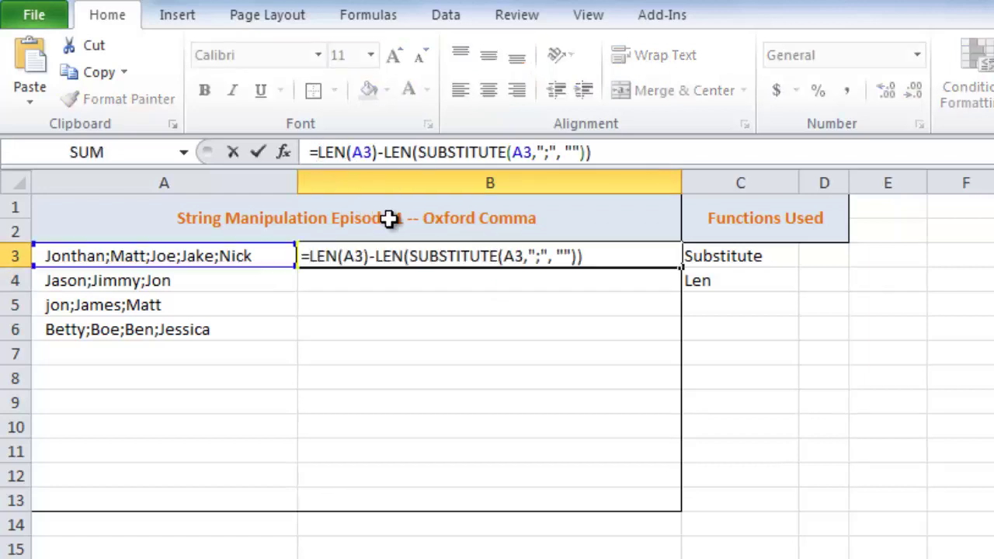
{"action": "type", "text": "sub"}
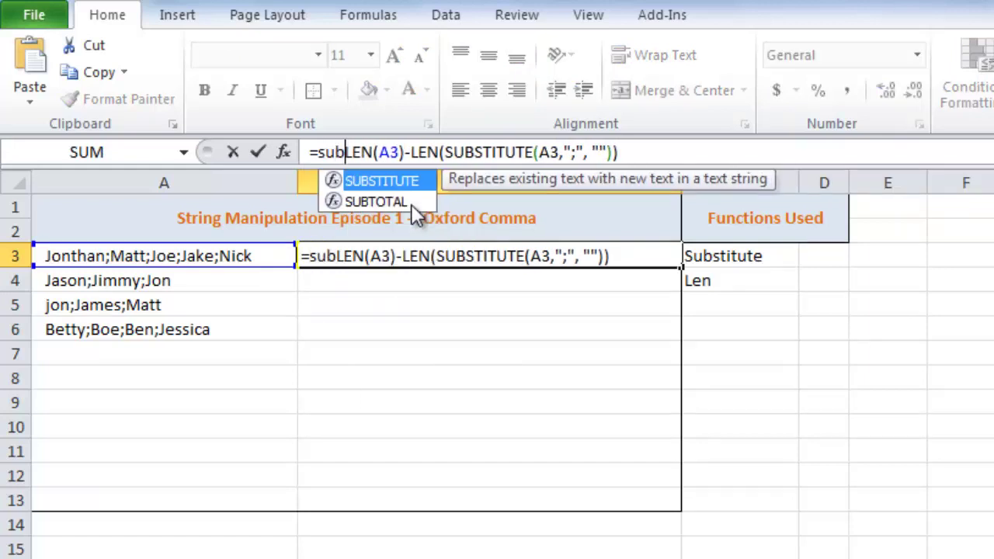
{"action": "key", "text": "Tab"}
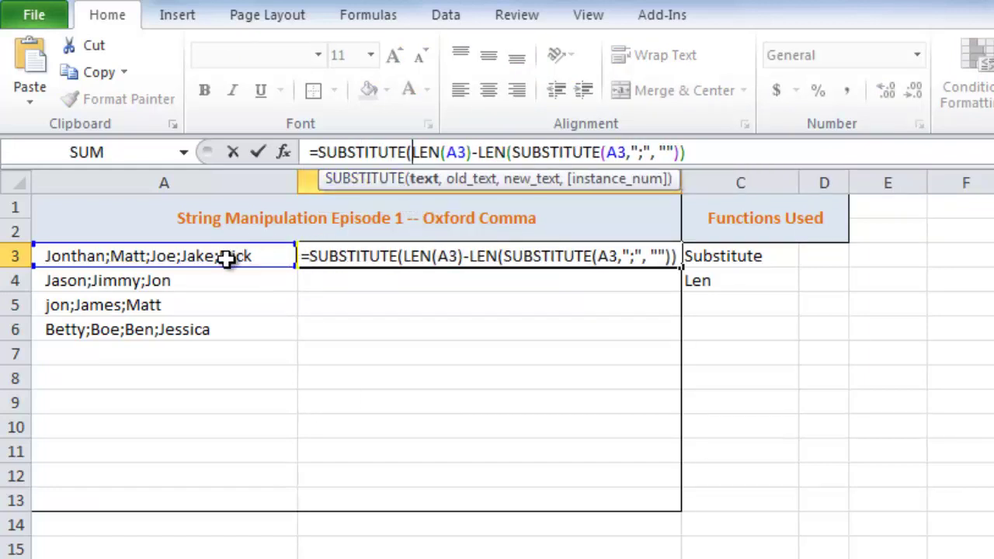
{"action": "left_click", "coordinate": [225, 258]}
{"action": "type", "text": ", "}
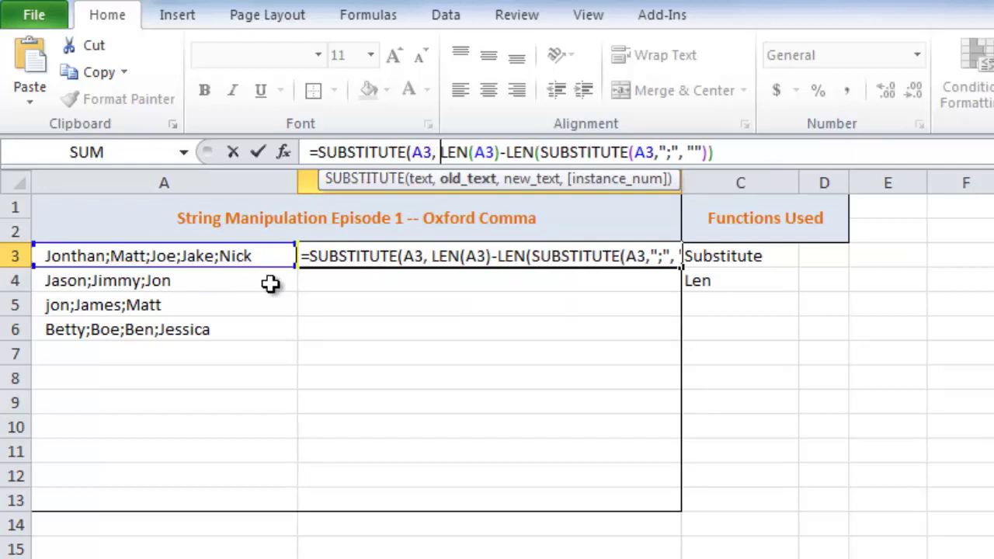
{"action": "type", "text": "\";\""}
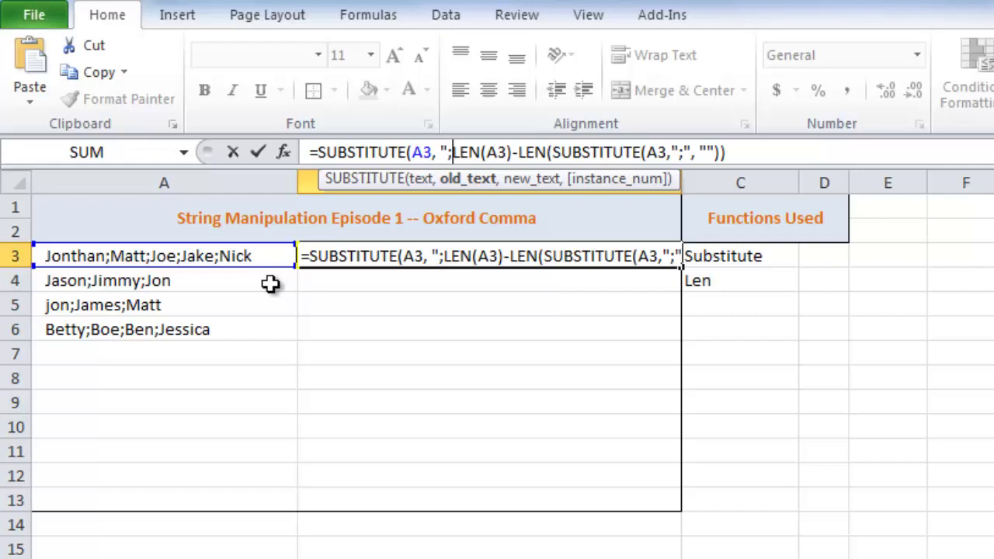
{"action": "type", "text": ", "}
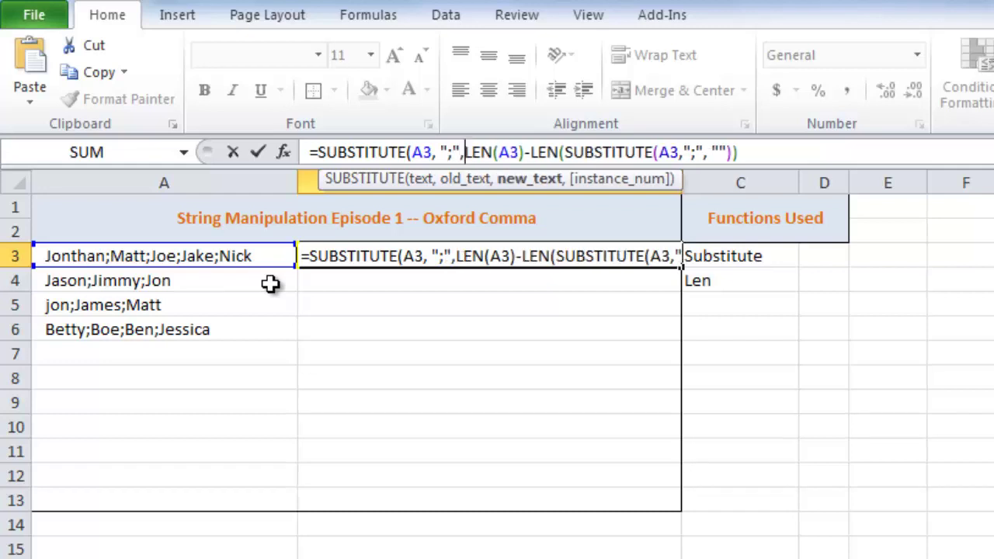
{"action": "type", "text": "\""}
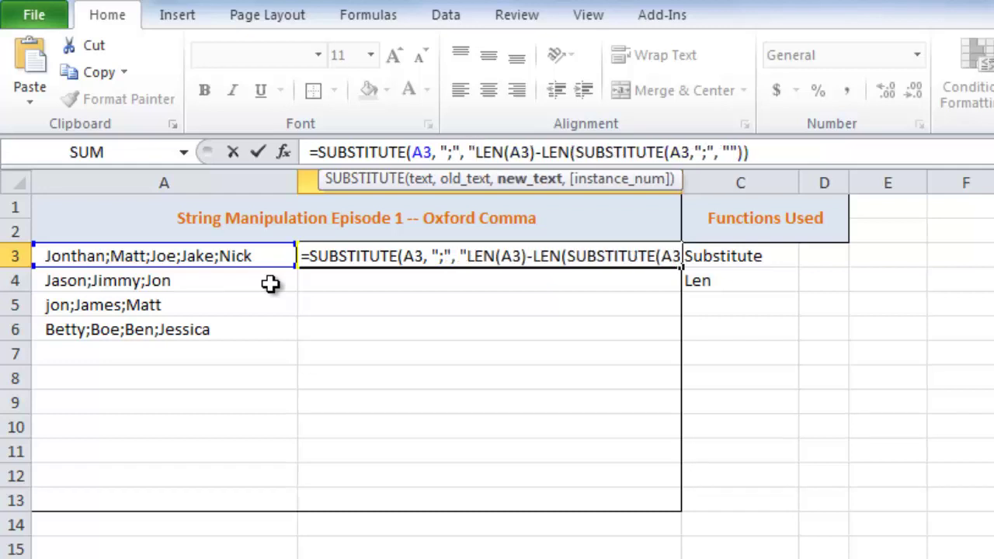
{"action": "type", "text": ", and"}
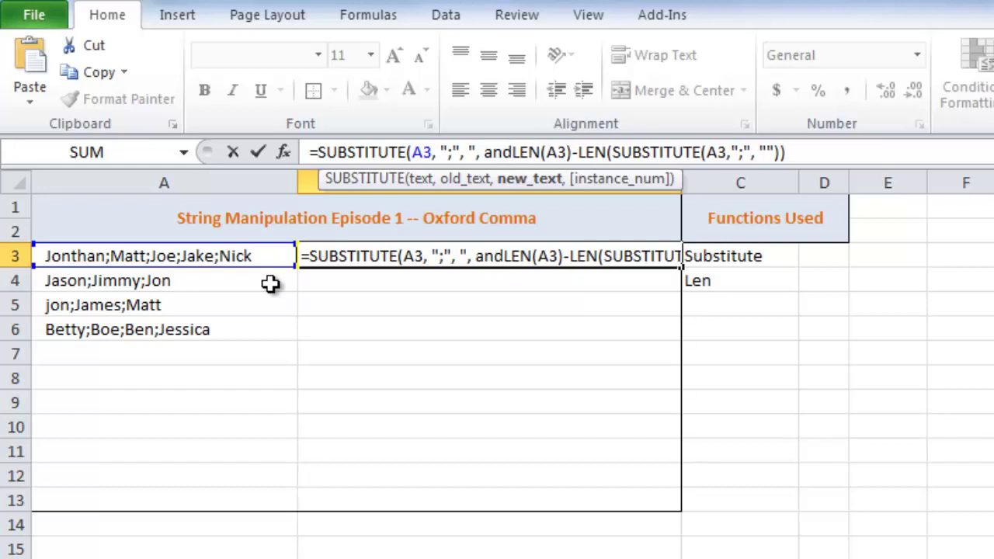
{"action": "type", "text": "\""}
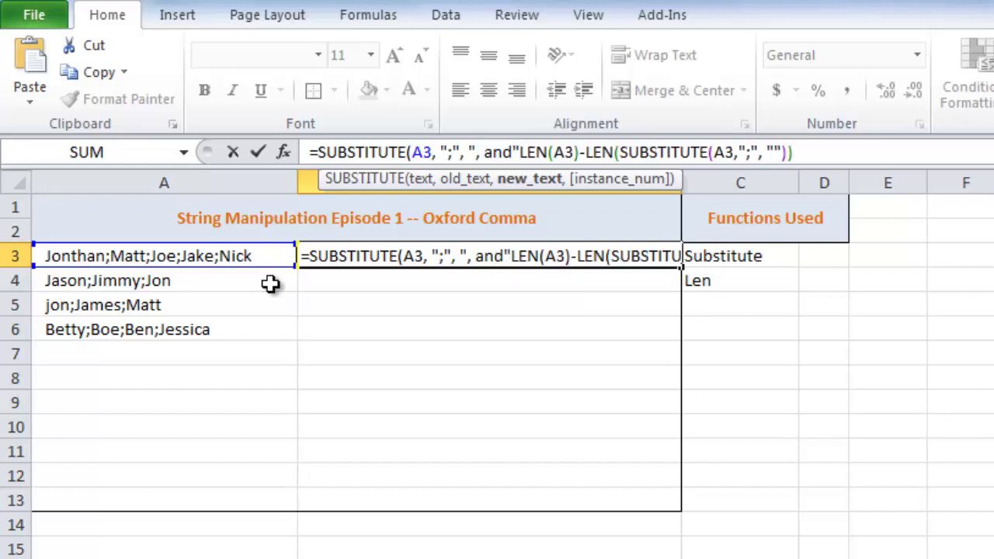
{"action": "type", "text": ","}
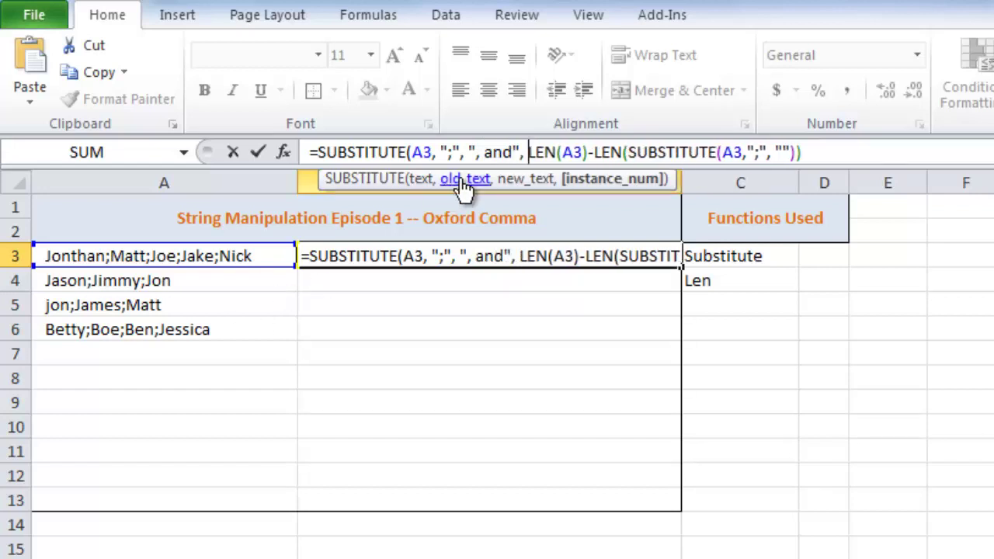
{"action": "key", "text": "BackSpace"}
{"action": "key", "text": "BackSpace"}
Evaluate the instance-number argument, then commit B3 to show Jonthan;Matt;Joe;Jake, andNick
{"action": "left_click_drag", "start_coordinate": [528, 152], "coordinate": [800, 153]}
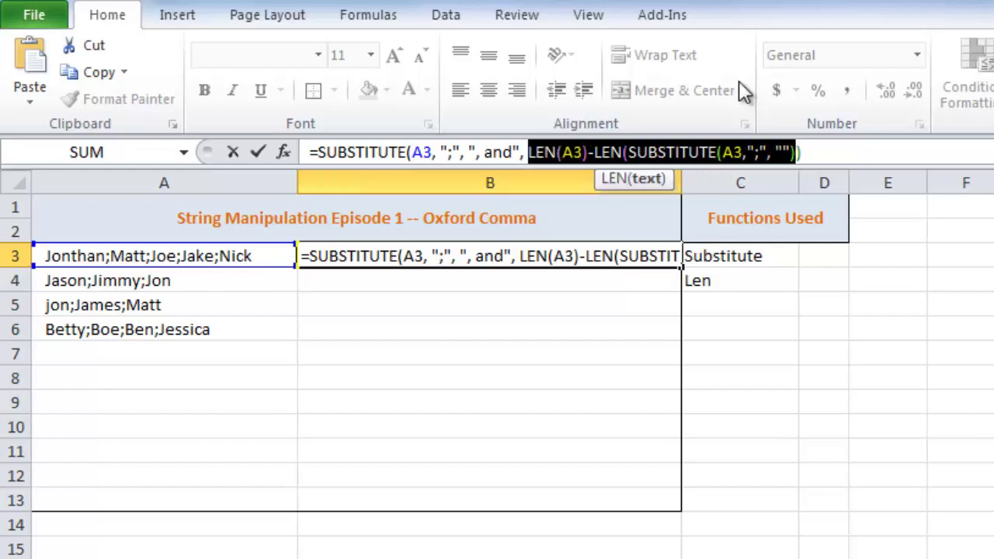
{"action": "left_click", "coordinate": [399, 17]}
{"action": "left_click_drag", "start_coordinate": [594, 152], "coordinate": [529, 152]}
{"action": "key", "text": "F9"}
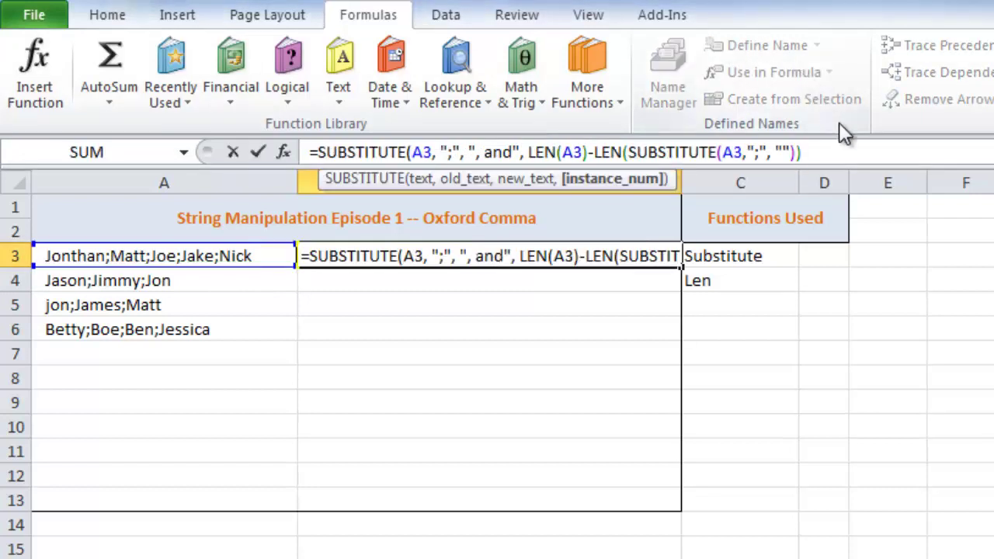
{"action": "key", "text": "Return"}
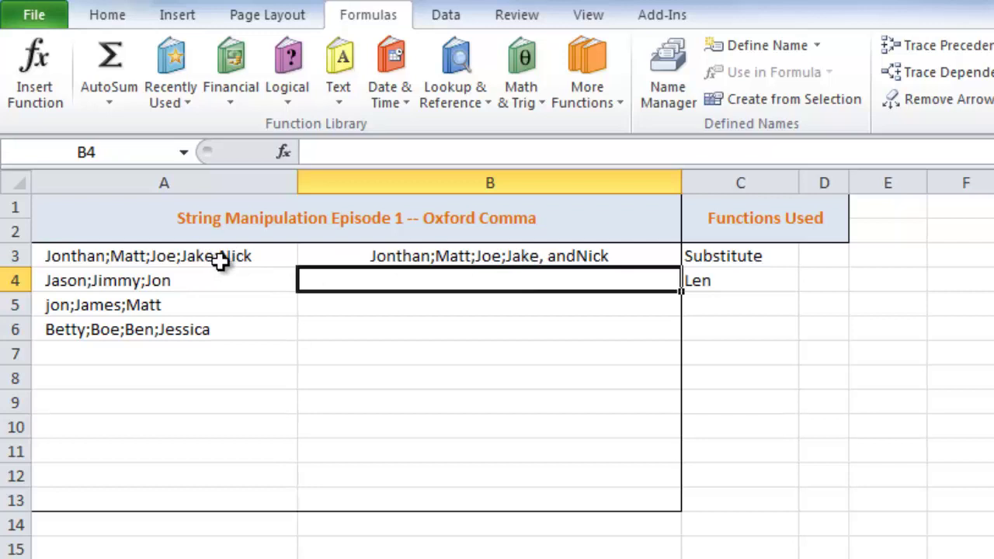
Change B3's replacement text to ", and " so it shows Jonthan;Matt;Joe;Jake, and Nick
{"action": "left_click", "coordinate": [574, 258]}
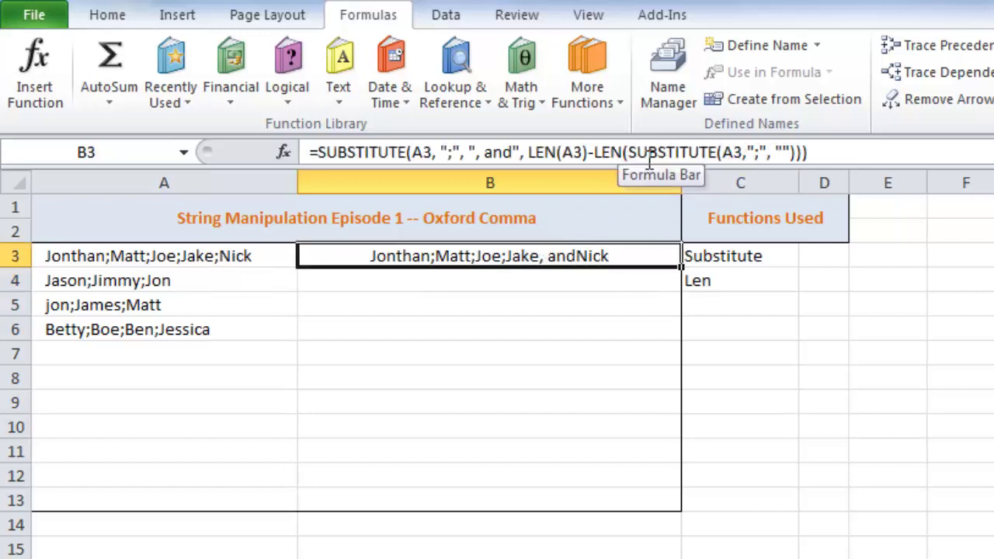
{"action": "left_click", "coordinate": [785, 152]}
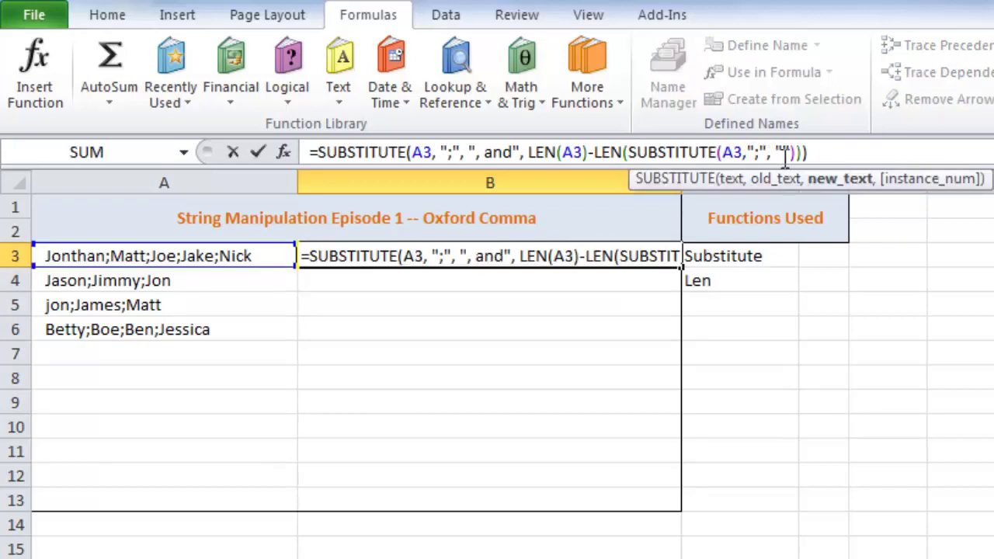
{"action": "left_click", "coordinate": [515, 152]}
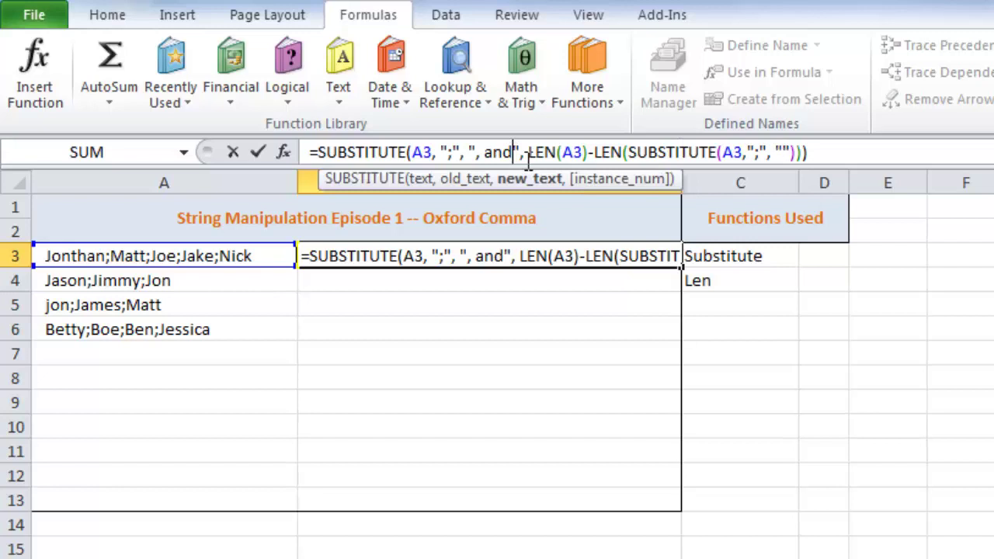
{"action": "key", "text": "Return"}
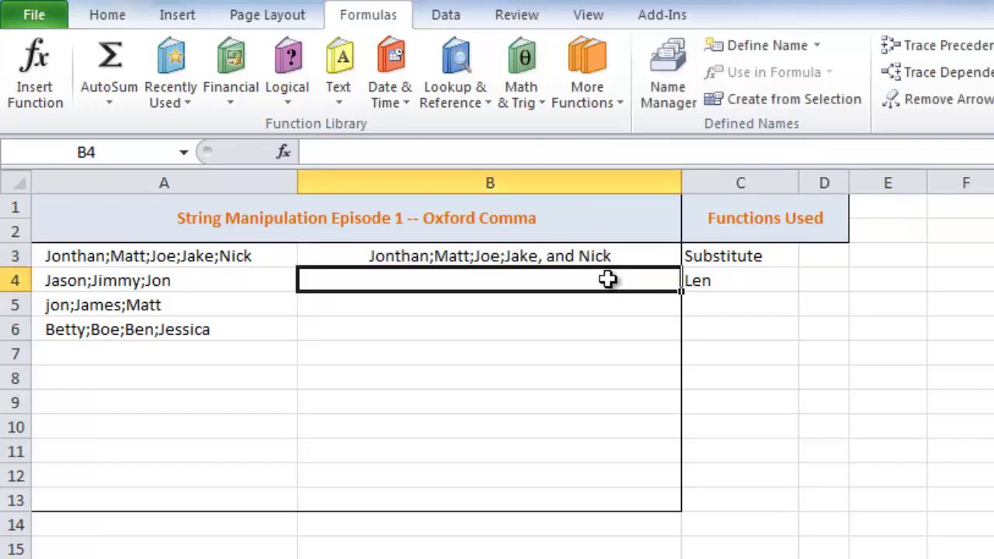
{"action": "left_click", "coordinate": [356, 256]}
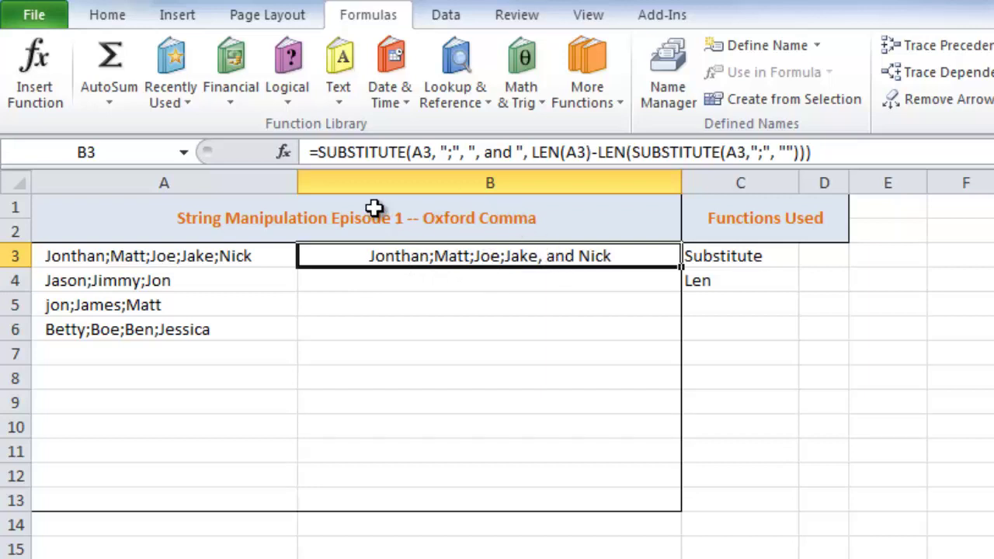
Wrap B3 in SUBSTITUTE(…, ";", ", ") to display Jonthan, Matt, Joe, Jake, and Nick
{"action": "left_click", "coordinate": [317, 152]}
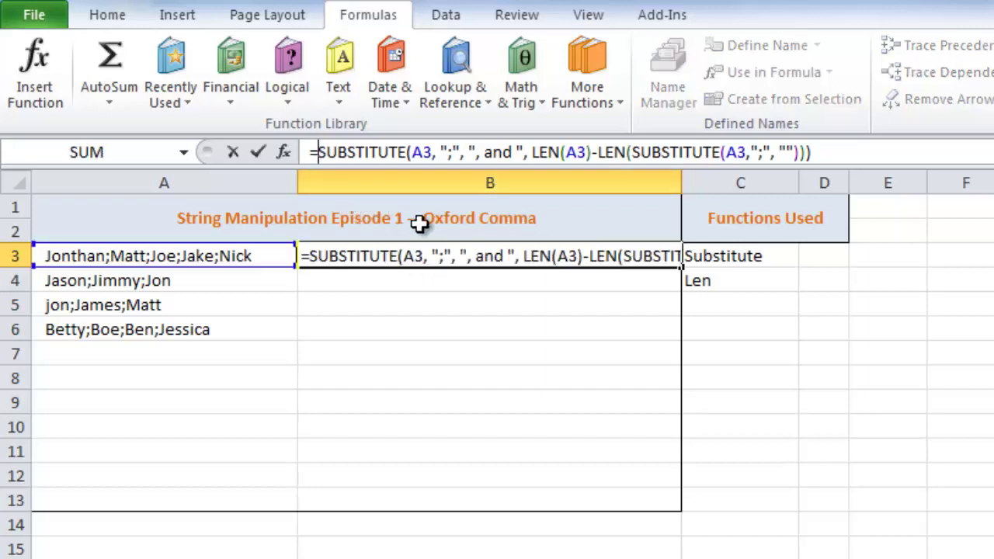
{"action": "type", "text": "sub"}
{"action": "key", "text": "Tab"}
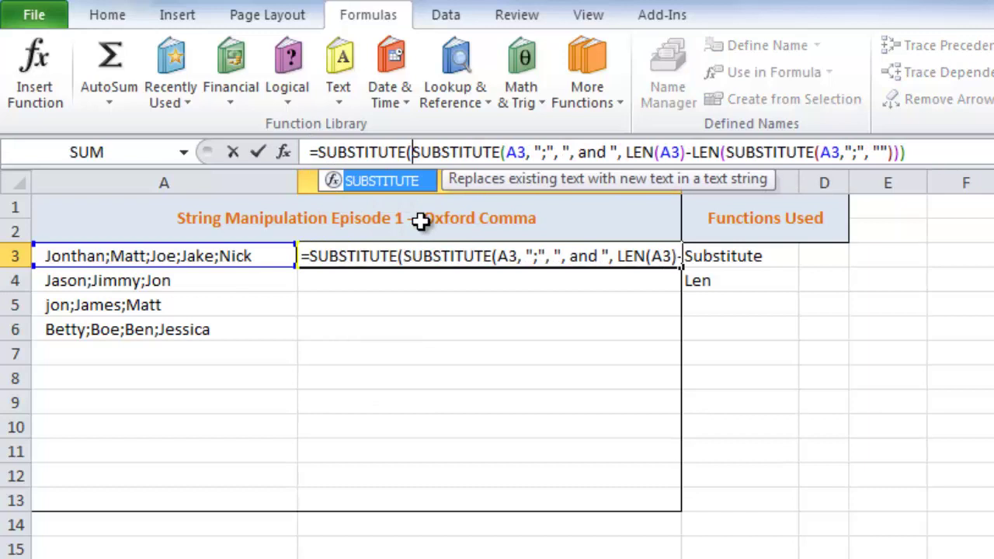
{"action": "left_click", "coordinate": [934, 151]}
{"action": "type", "text": ","}
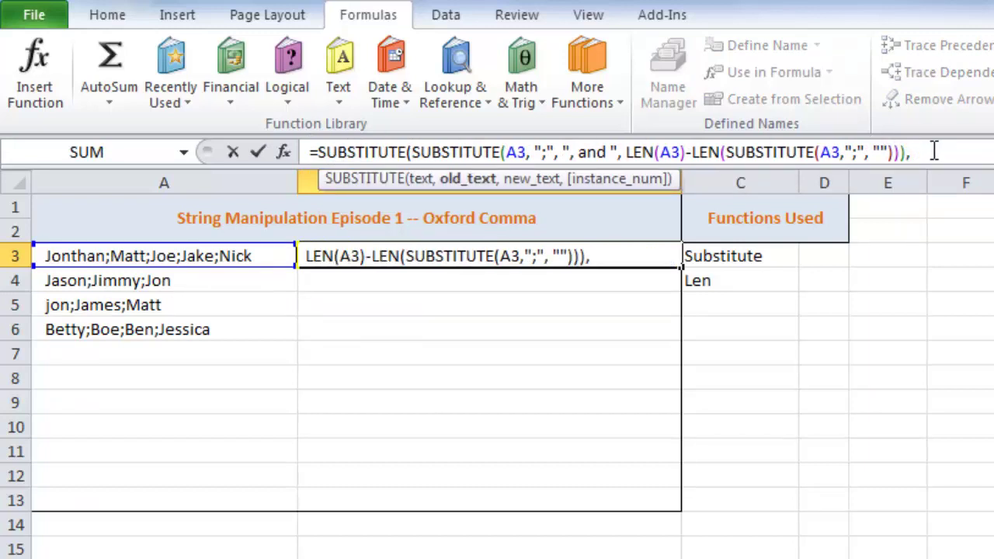
{"action": "type", "text": " \";\","}
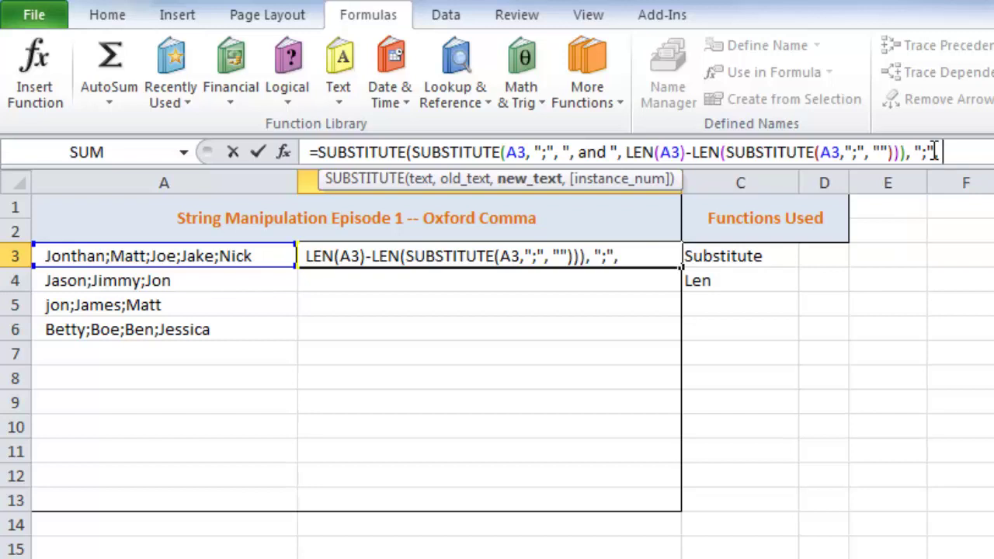
{"action": "type", "text": " \", \""}
{"action": "type", "text": ")"}
{"action": "key", "text": "Return"}
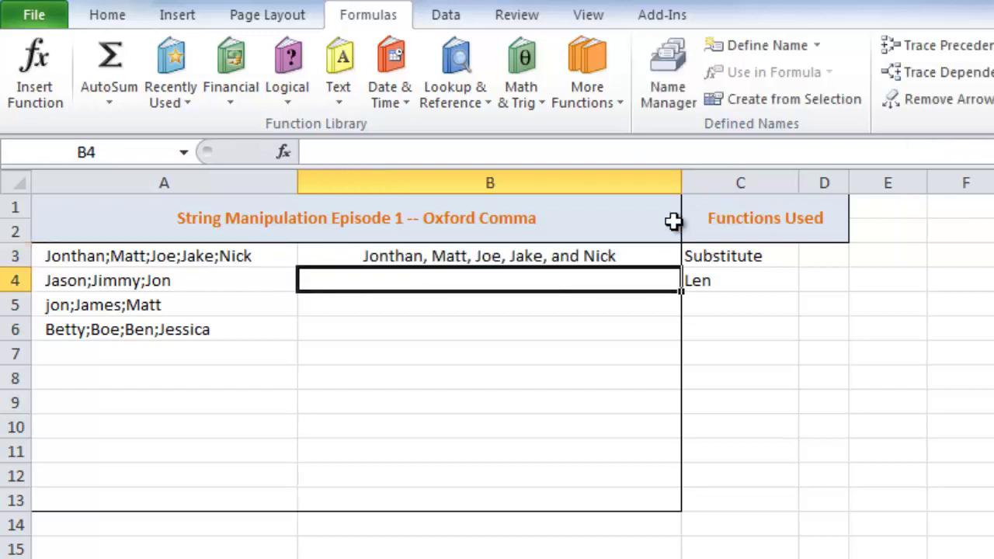
Fill B3's Oxford-comma formula down through B6
{"action": "left_click", "coordinate": [580, 248]}
{"action": "left_click_drag", "start_coordinate": [678, 267], "coordinate": [689, 347]}
{"action": "left_click_drag", "start_coordinate": [458, 423], "coordinate": [458, 402]}
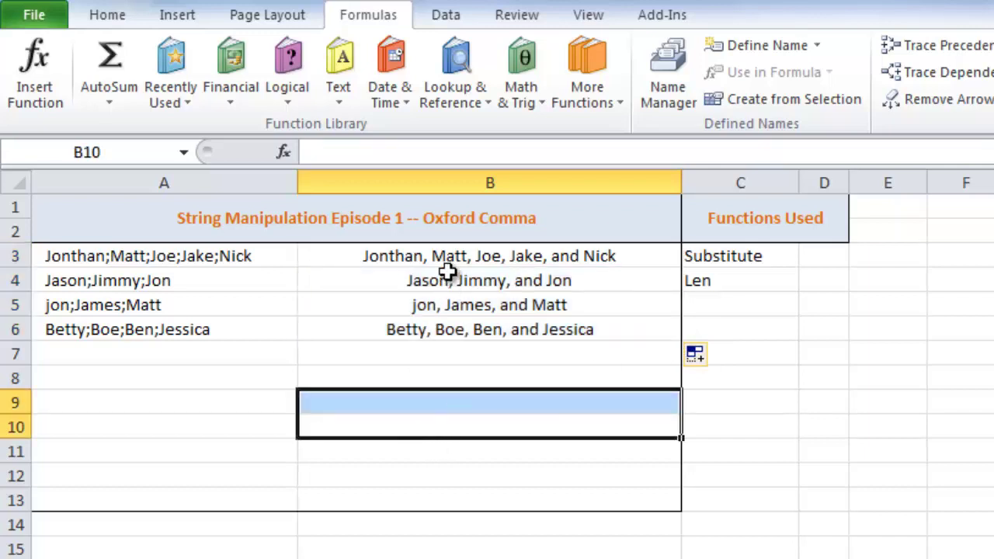
Add Jake;Colin in A7 and check that B7 shows 'Jake, and Colin'
{"action": "left_click", "coordinate": [152, 351]}
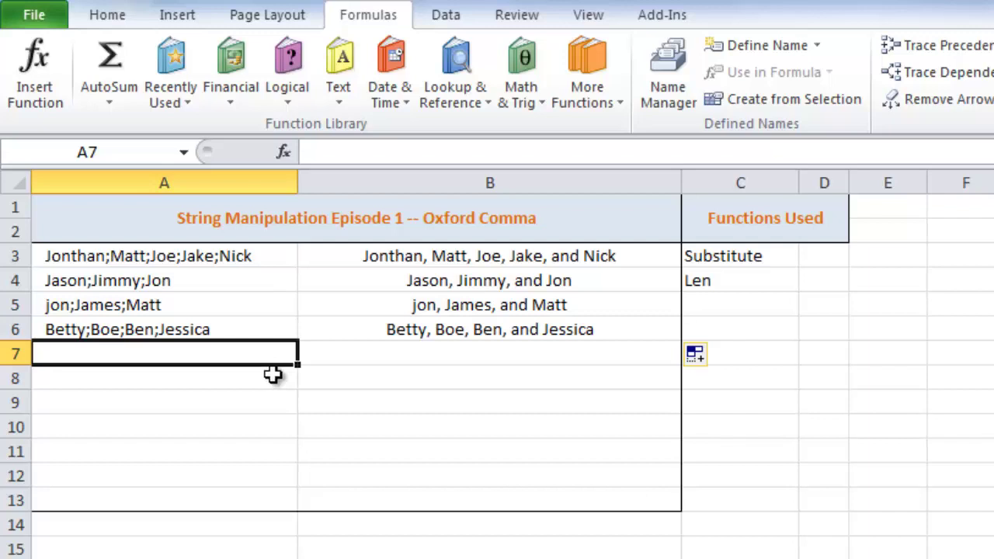
{"action": "type", "text": "Jake"}
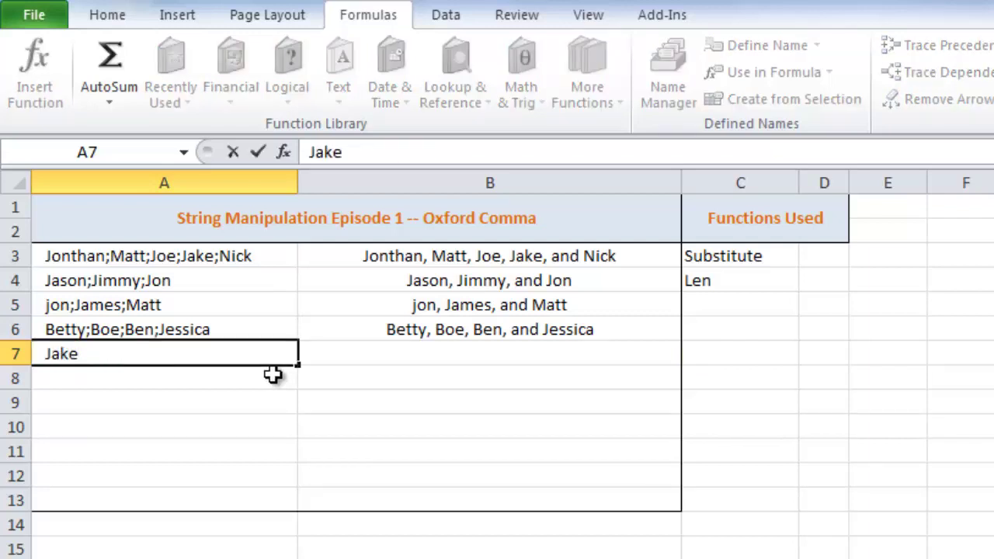
{"action": "type", "text": ";Colin"}
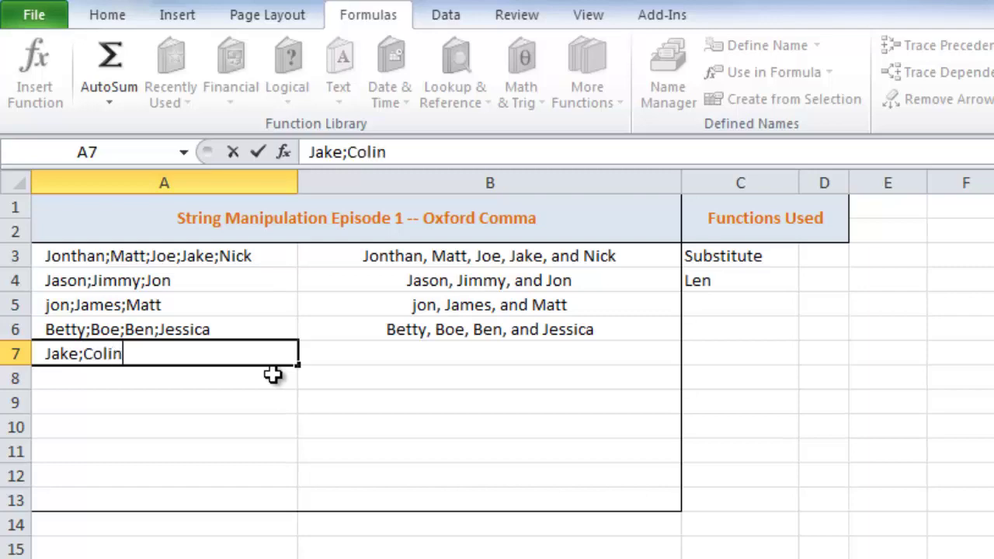
{"action": "key", "text": "Return"}
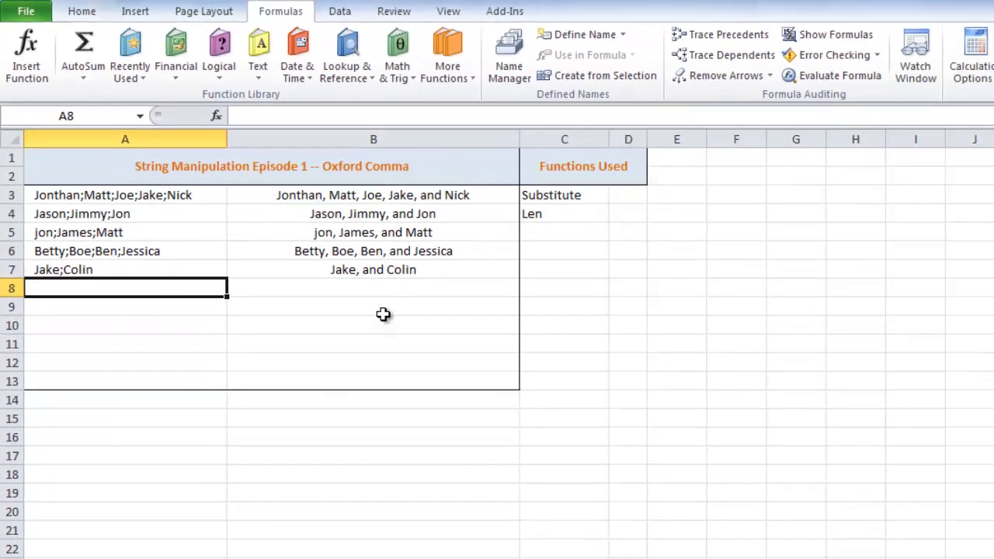
{"action": "left_click", "coordinate": [421, 316]}
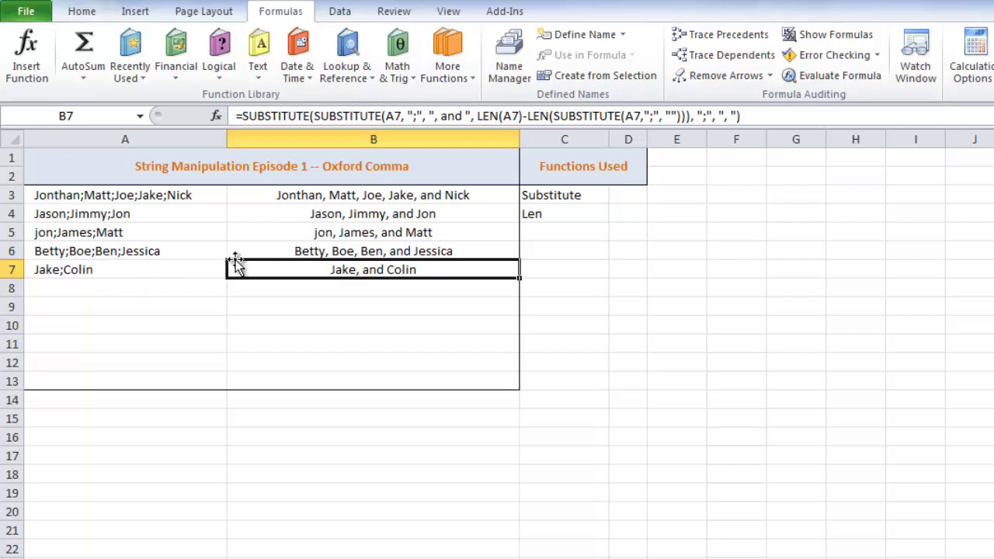
Start an IF in B3 and paste the semicolon-count expression as its test
{"action": "left_click", "coordinate": [339, 194]}
{"action": "left_click", "coordinate": [261, 123]}
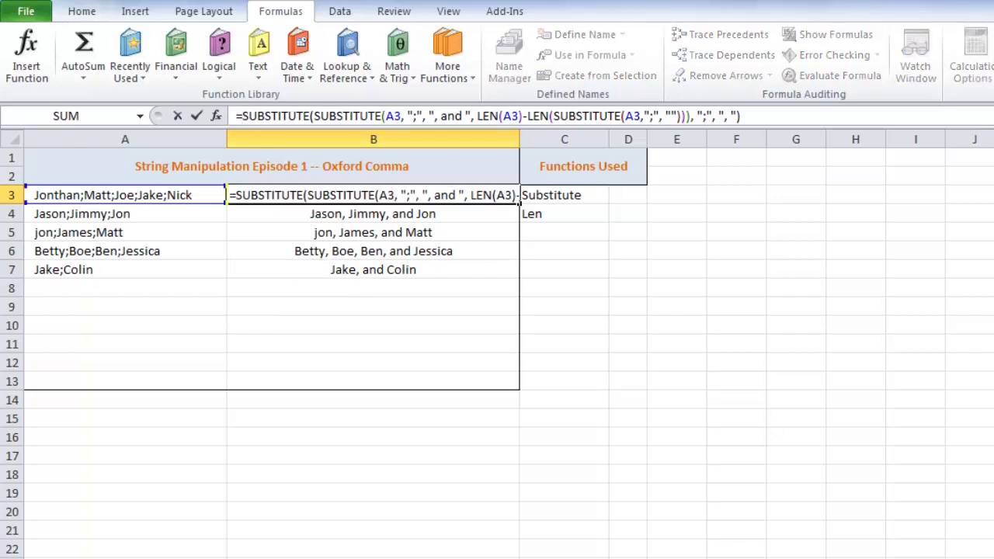
{"action": "type", "text": "IF("}
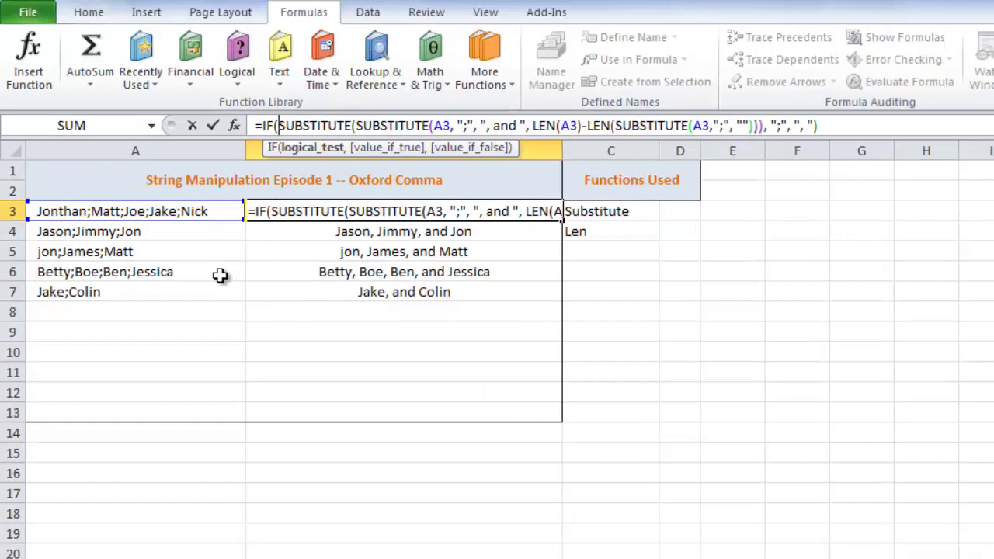
{"action": "left_click_drag", "start_coordinate": [532, 125], "coordinate": [818, 125]}
{"action": "left_click", "coordinate": [284, 125]}
{"action": "type", "text": "LEN(A3)-LEN(SUBSTITUTE(A3,\";\", \"\"))), \";\", \", \")"}
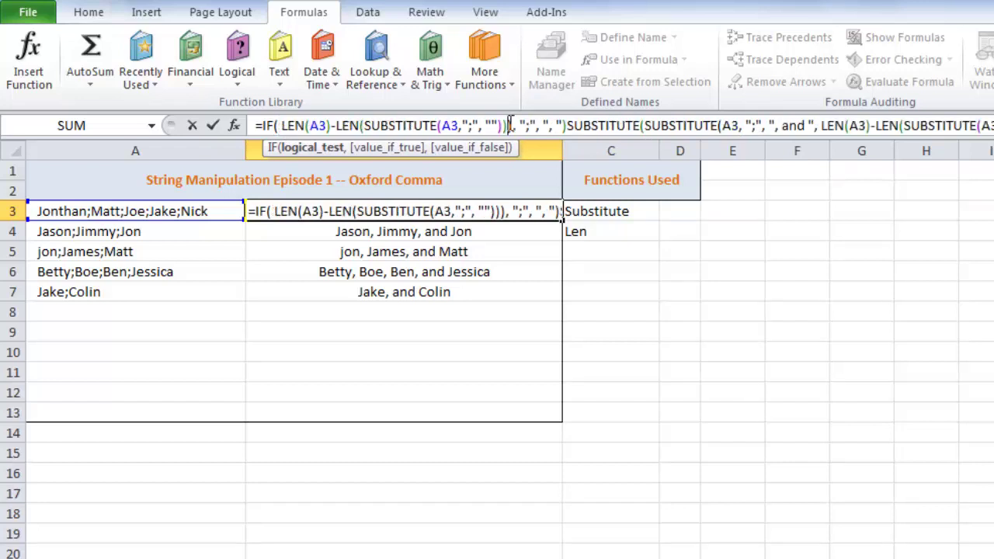
Remove the leftover substitution arguments and evaluate the IF test in place to 4
{"action": "left_click_drag", "start_coordinate": [514, 125], "coordinate": [568, 125]}
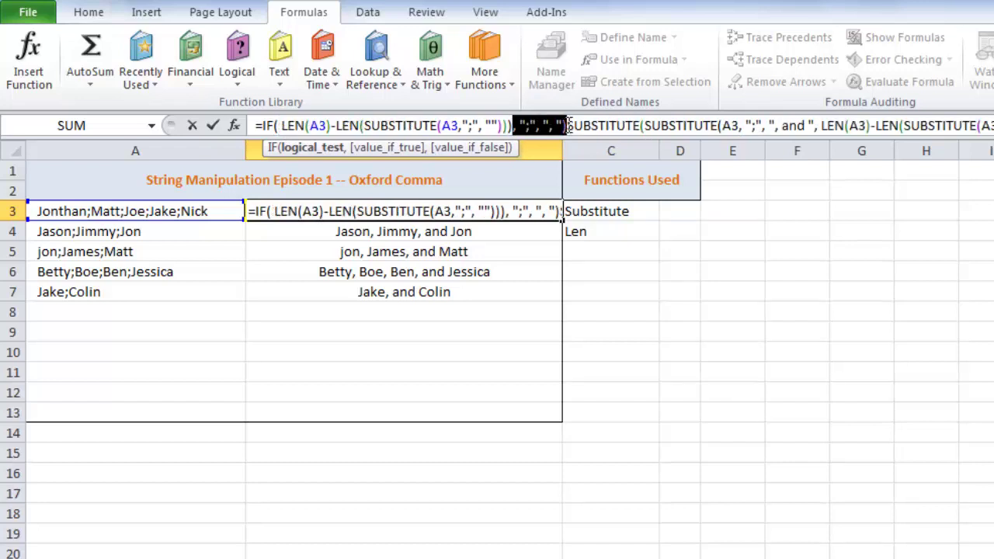
{"action": "key", "text": "Delete"}
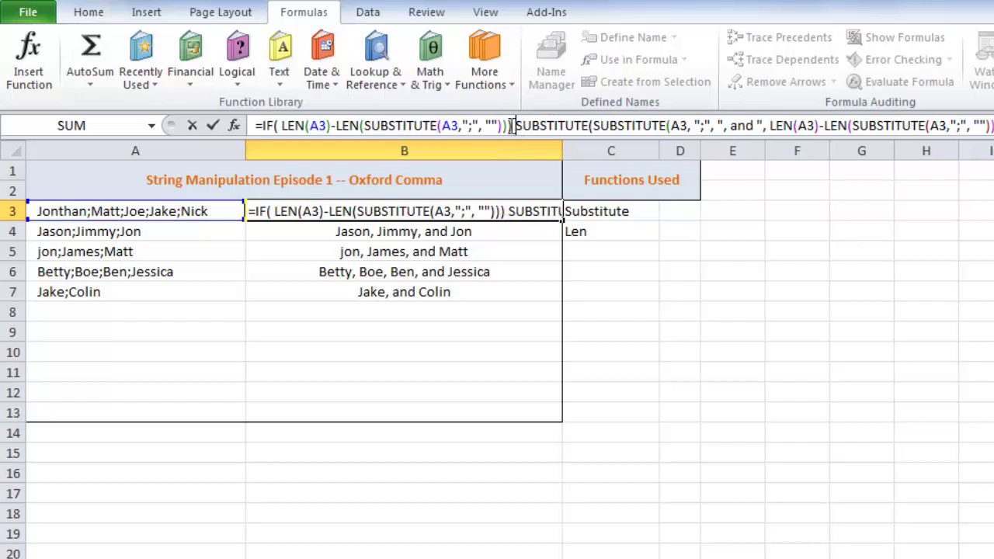
{"action": "key", "text": "shift+Home"}
{"action": "key", "text": "ctrl+c"}
{"action": "key", "text": "F9"}
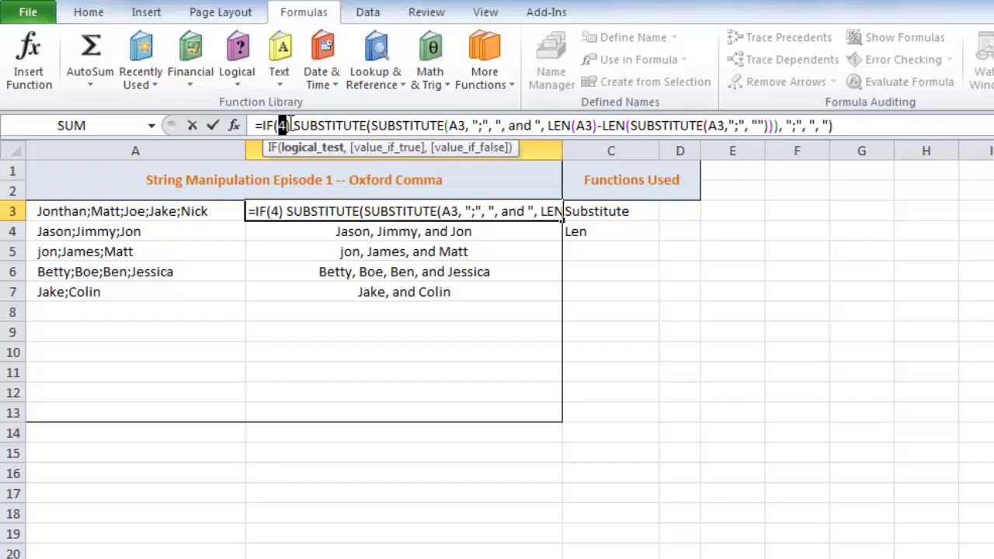
Restore the count expression, add the = 1 test, and paste SUBSTITUTE(A3,";"," and ") as the true result
{"action": "key", "text": "ctrl+v"}
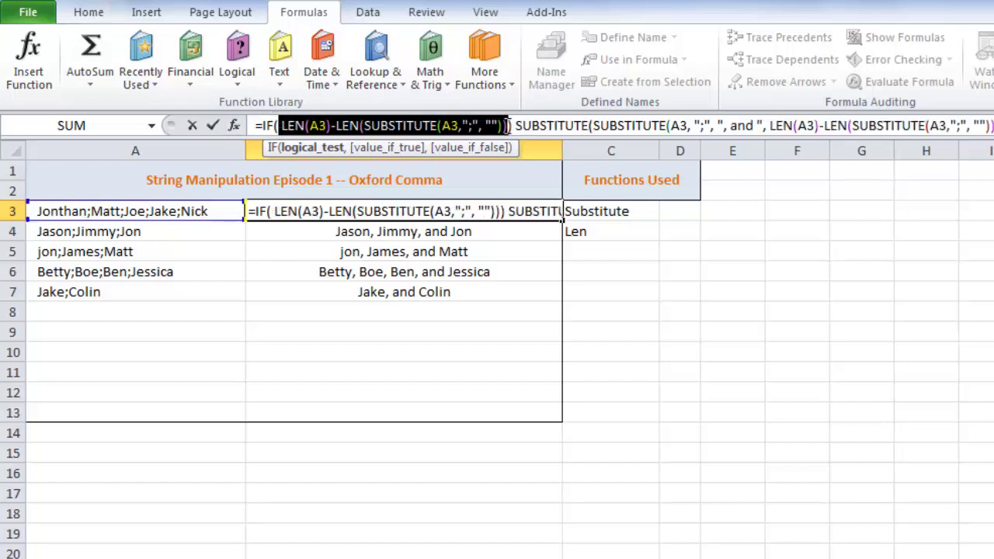
{"action": "left_click", "coordinate": [508, 126]}
{"action": "type", "text": "= "}
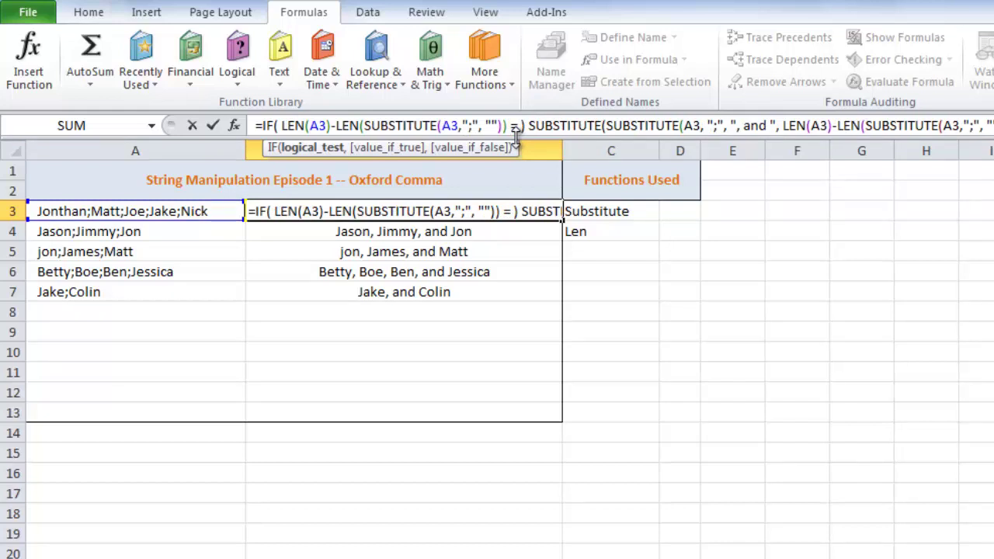
{"action": "type", "text": "1,"}
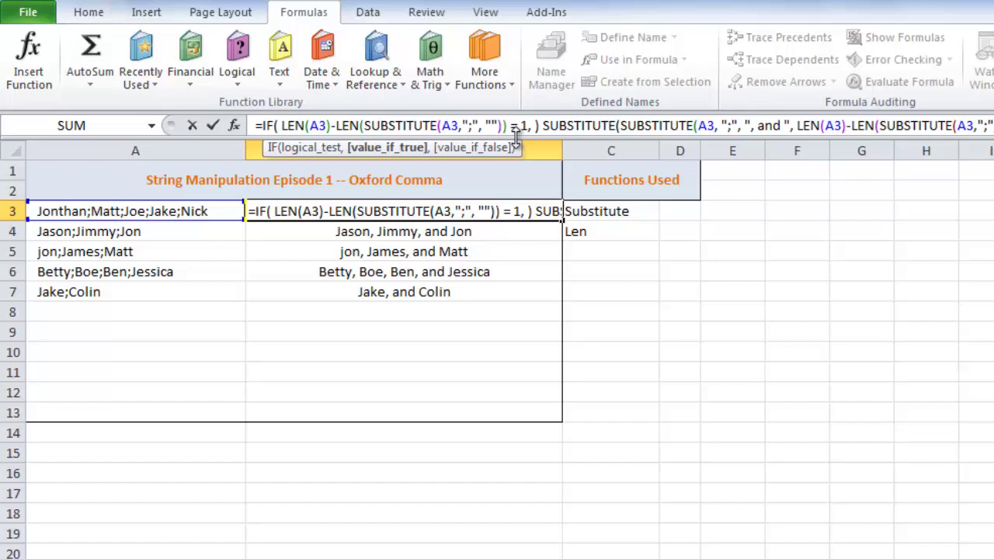
{"action": "left_click", "coordinate": [516, 138]}
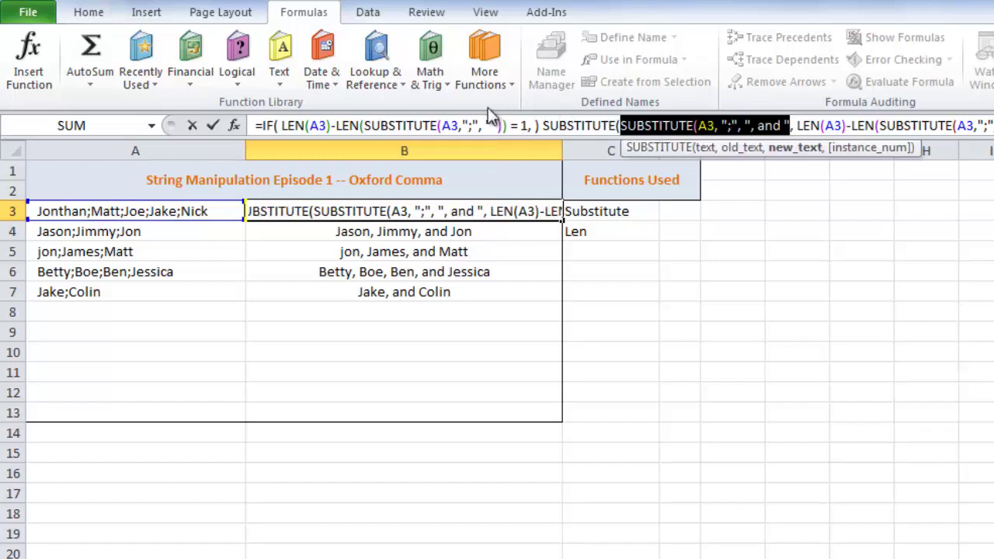
{"action": "key", "text": "ctrl+c"}
{"action": "key", "text": "ctrl+v"}
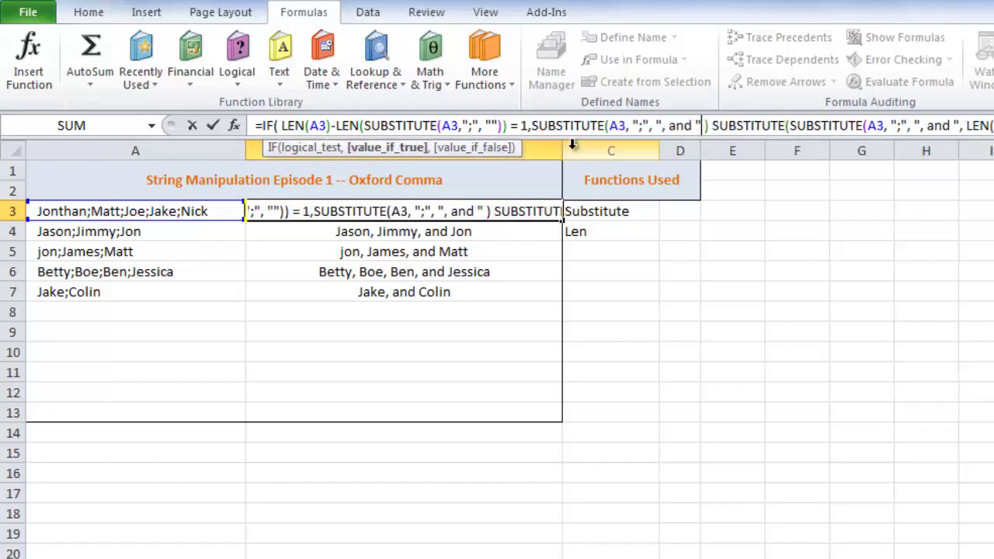
Fix the commas around the " and " separator and true branch, then commit B3's IF formula
{"action": "left_click", "coordinate": [529, 125]}
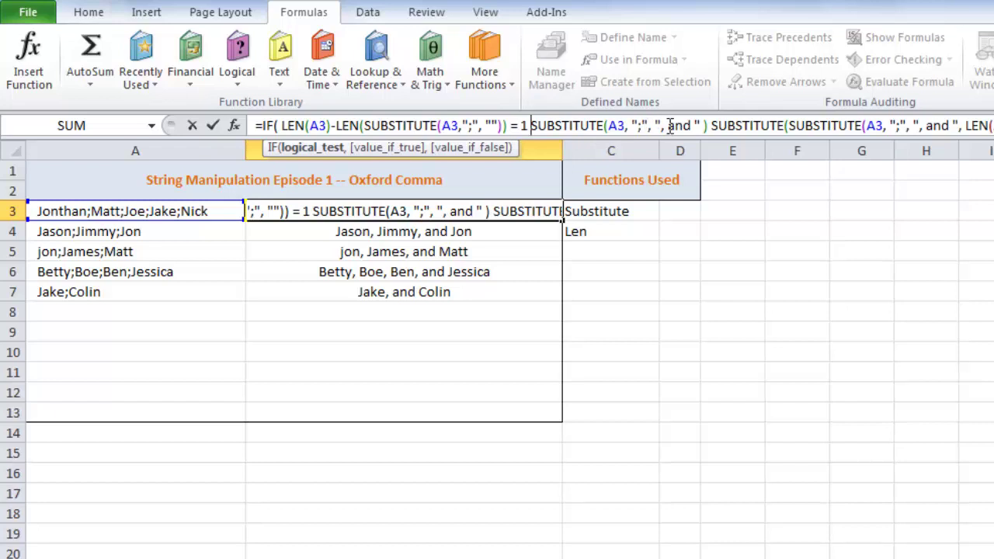
{"action": "left_click", "coordinate": [696, 125]}
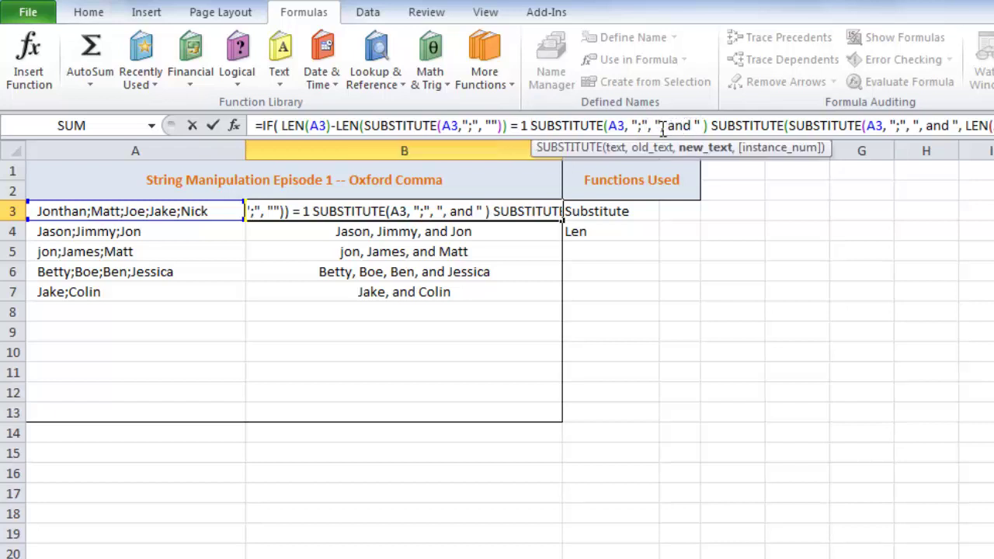
{"action": "key", "text": "Delete"}
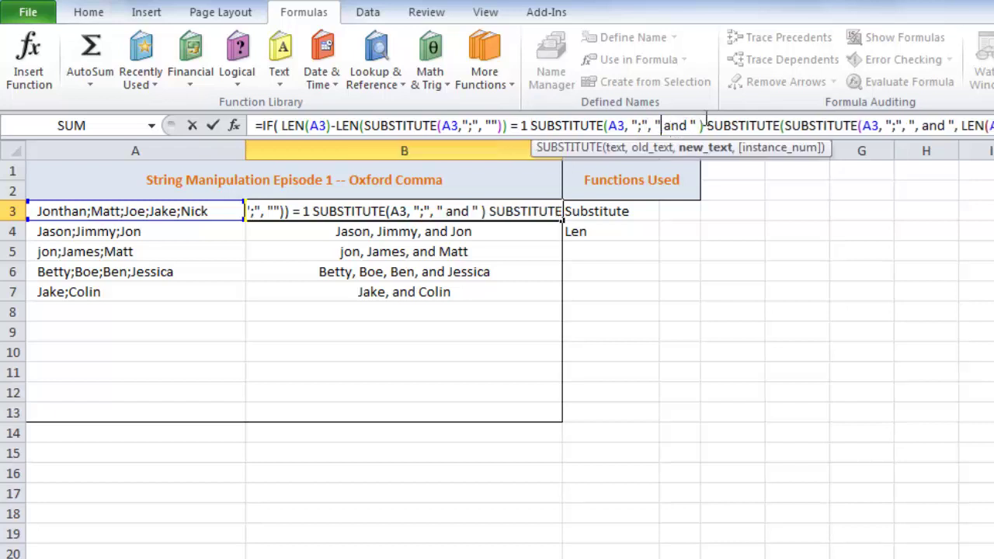
{"action": "type", "text": ","}
{"action": "left_click", "coordinate": [704, 125]}
{"action": "type", "text": ","}
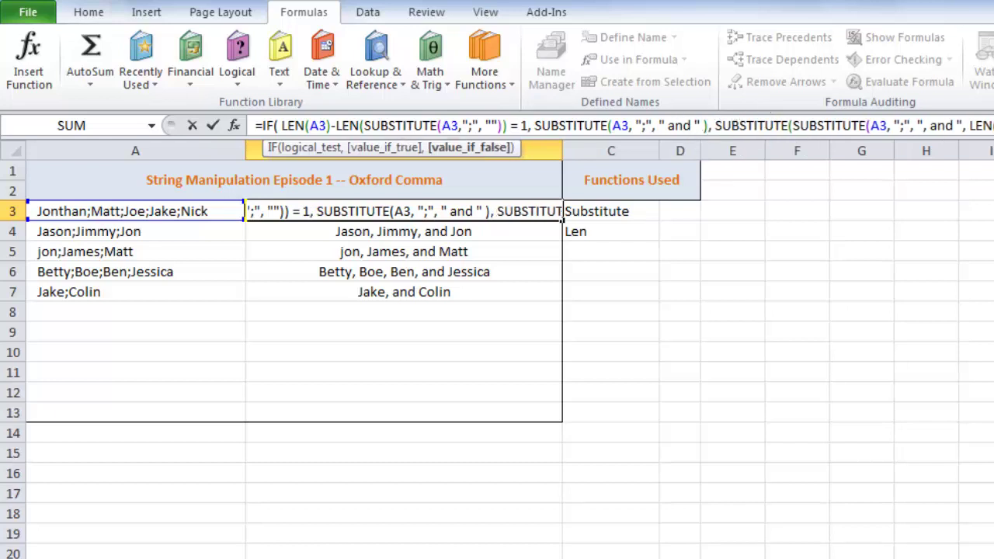
{"action": "key", "text": "End"}
{"action": "key", "text": "Return"}
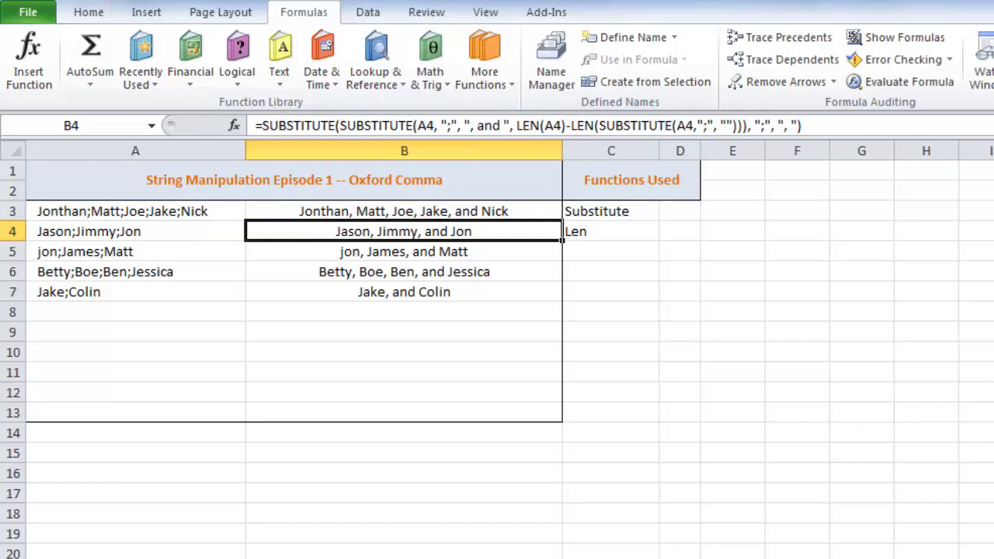
Fill B3's IF formula down to B7 and confirm B7 reads 'Jake and Colin'
{"action": "left_click", "coordinate": [471, 209]}
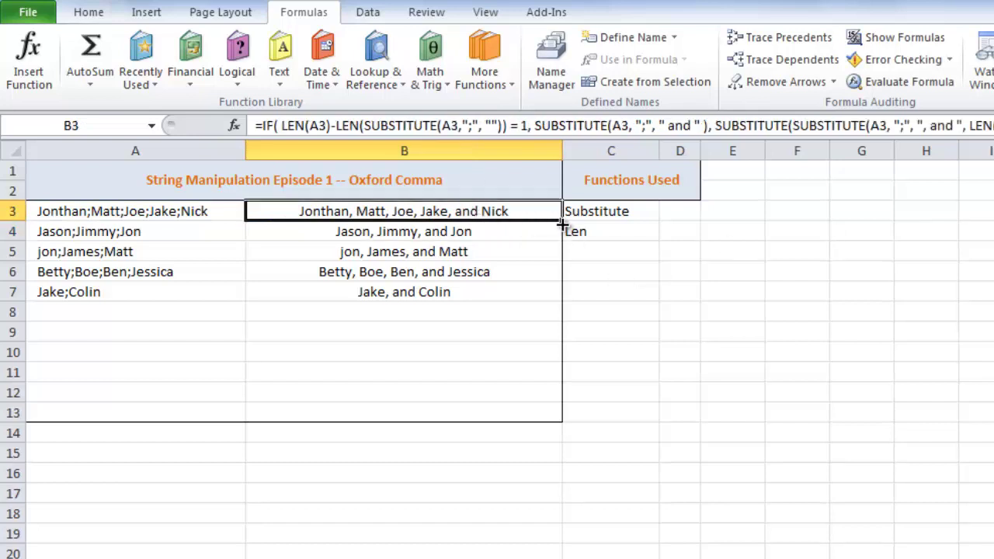
{"action": "left_click_drag", "start_coordinate": [562, 221], "coordinate": [570, 307]}
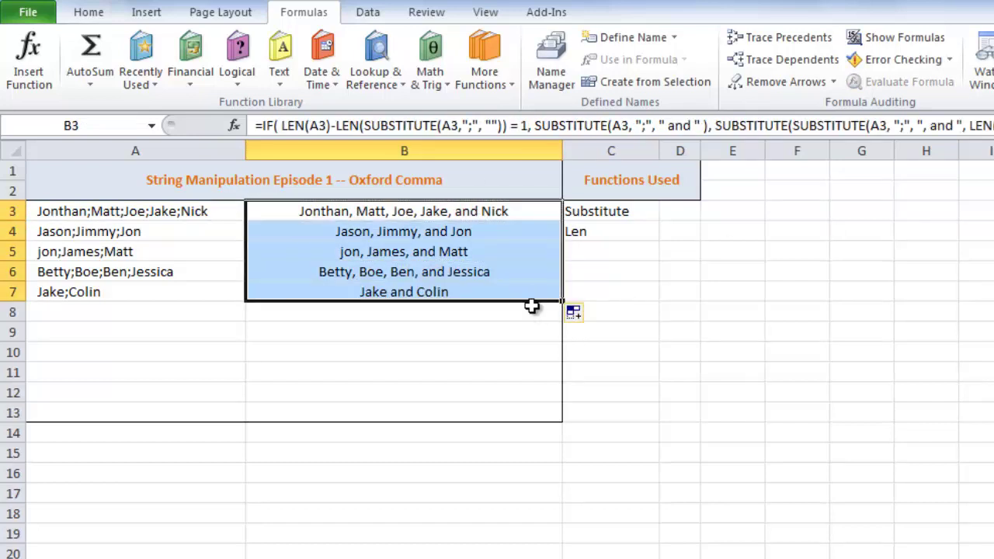
{"action": "left_click", "coordinate": [373, 296]}
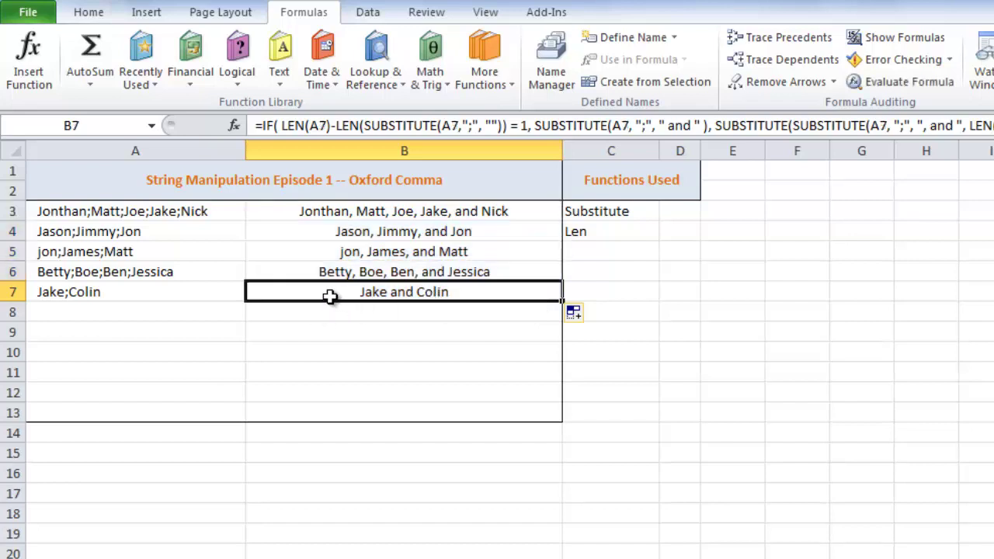